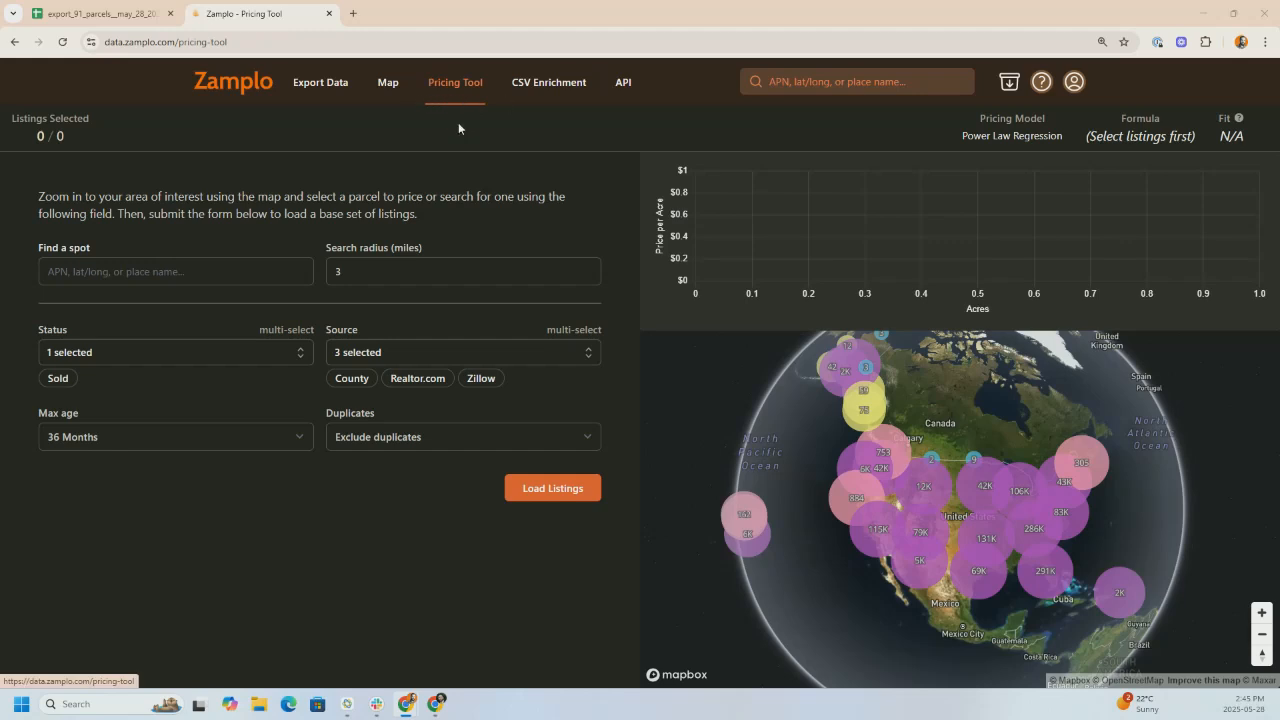
Locate the parcel with APN 223-292-02 in Kern County, CA, as the property to price
left_click(132, 268)
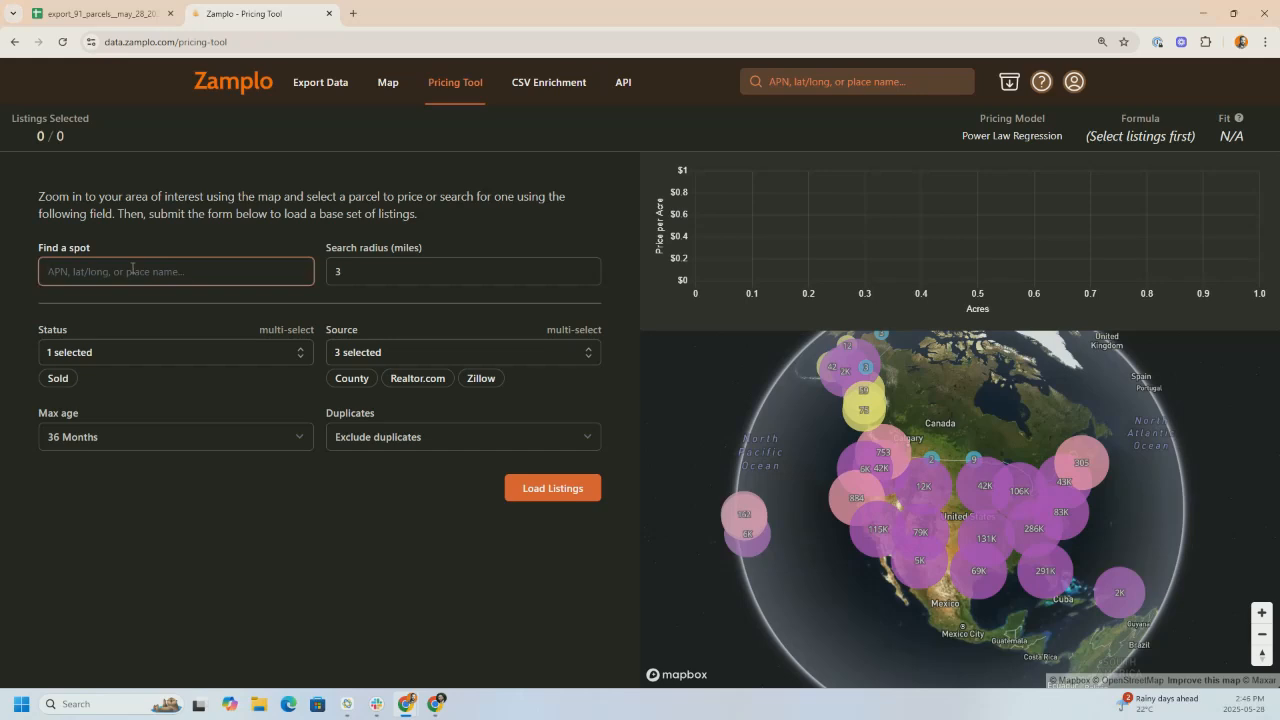
type("223-292-02")
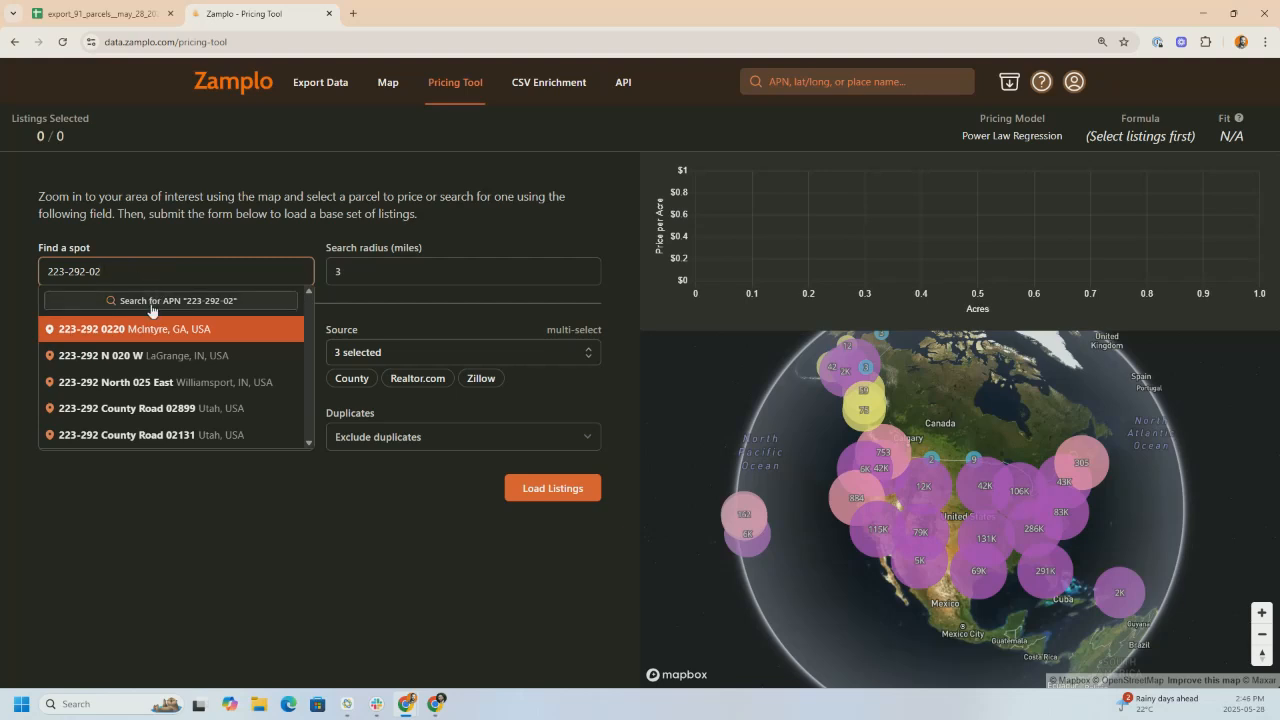
left_click(160, 301)
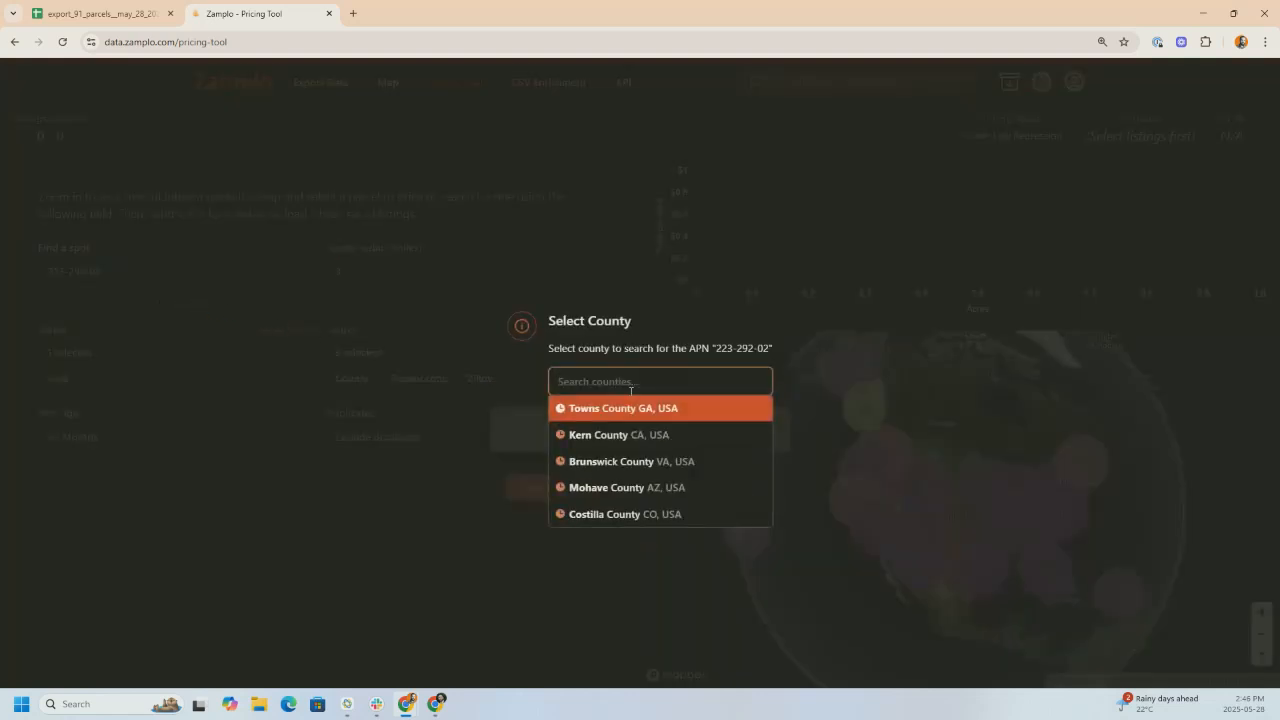
type("Kern")
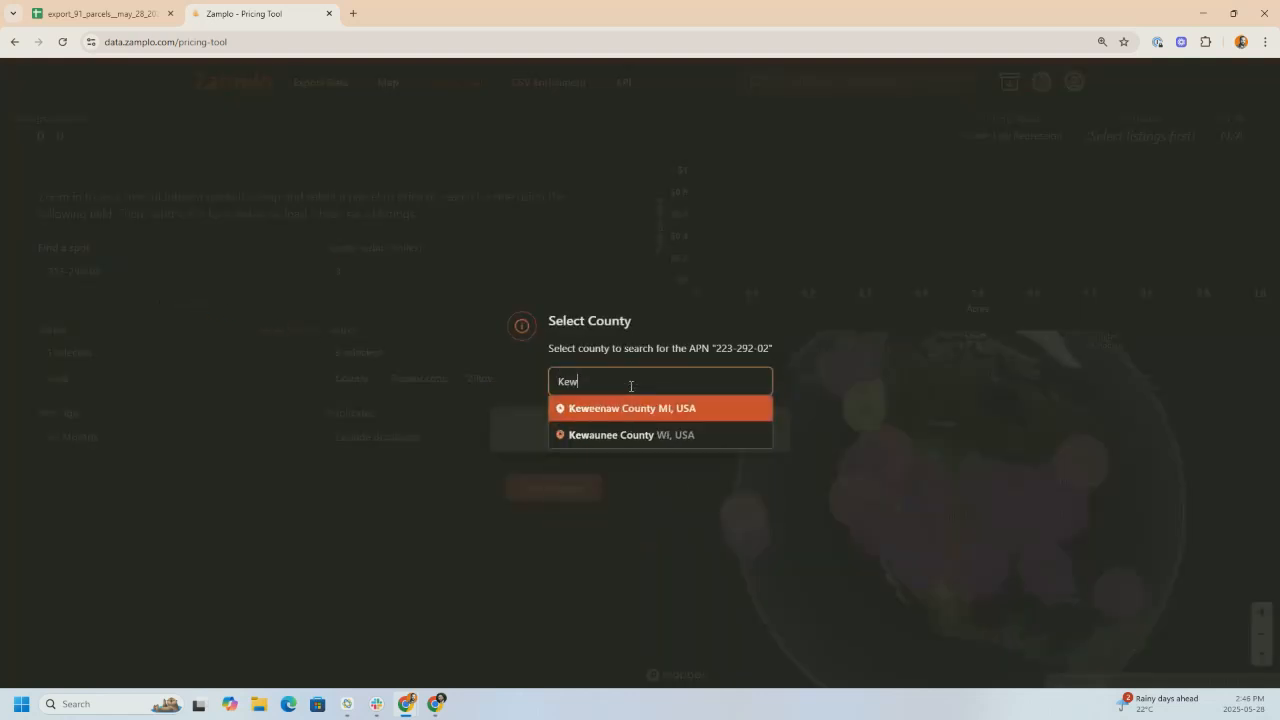
left_click(617, 409)
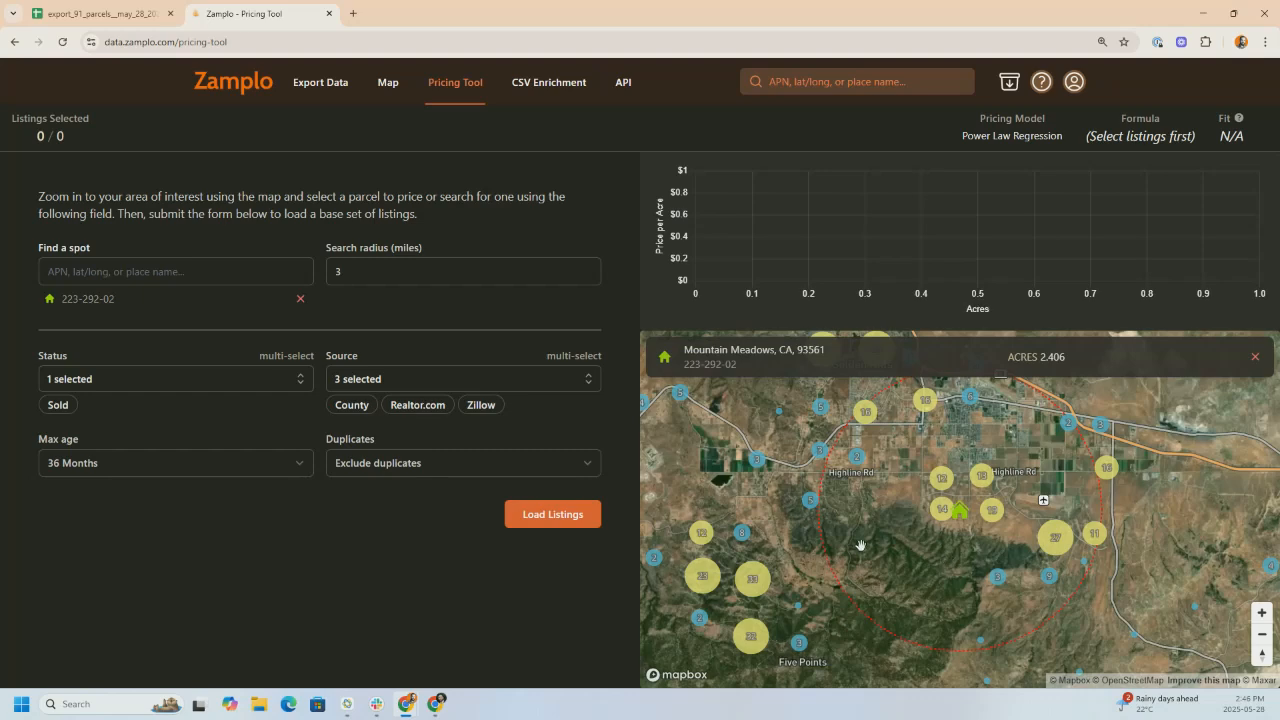
Set the search radius around the parcel to 2.5 miles
left_click(360, 276)
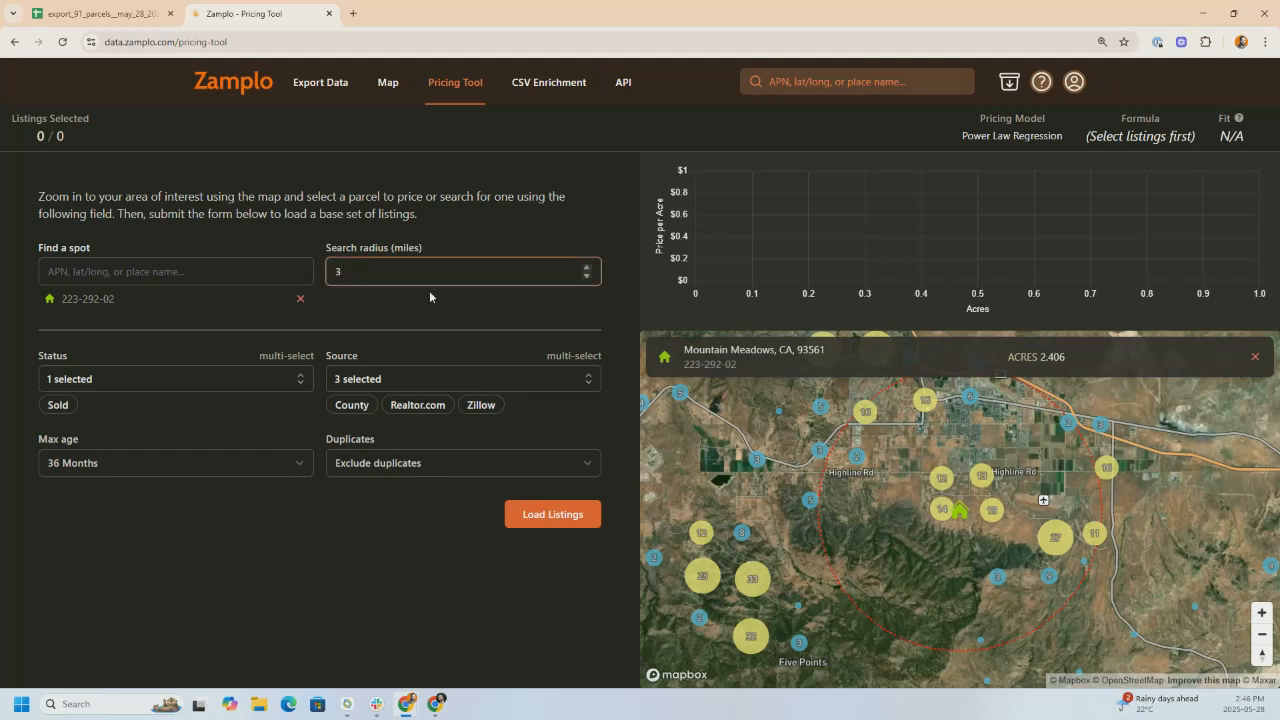
key("BackSpace")
type("2.5")
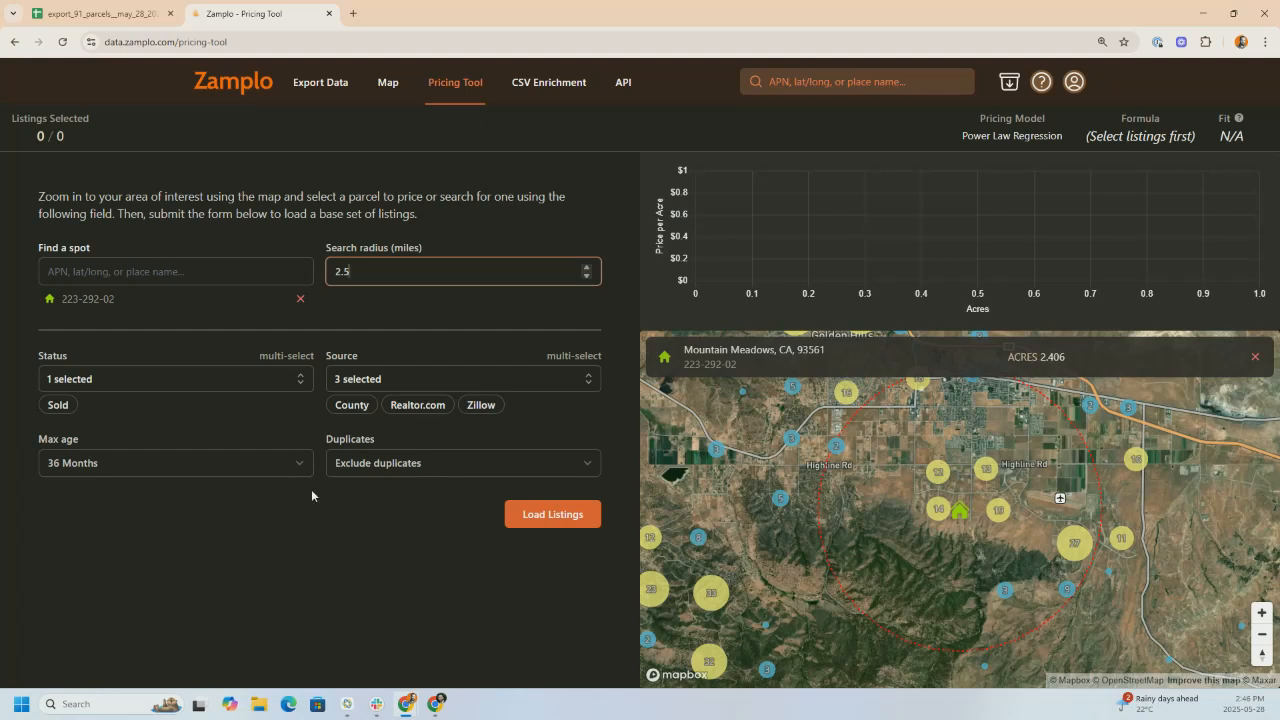
left_click(194, 390)
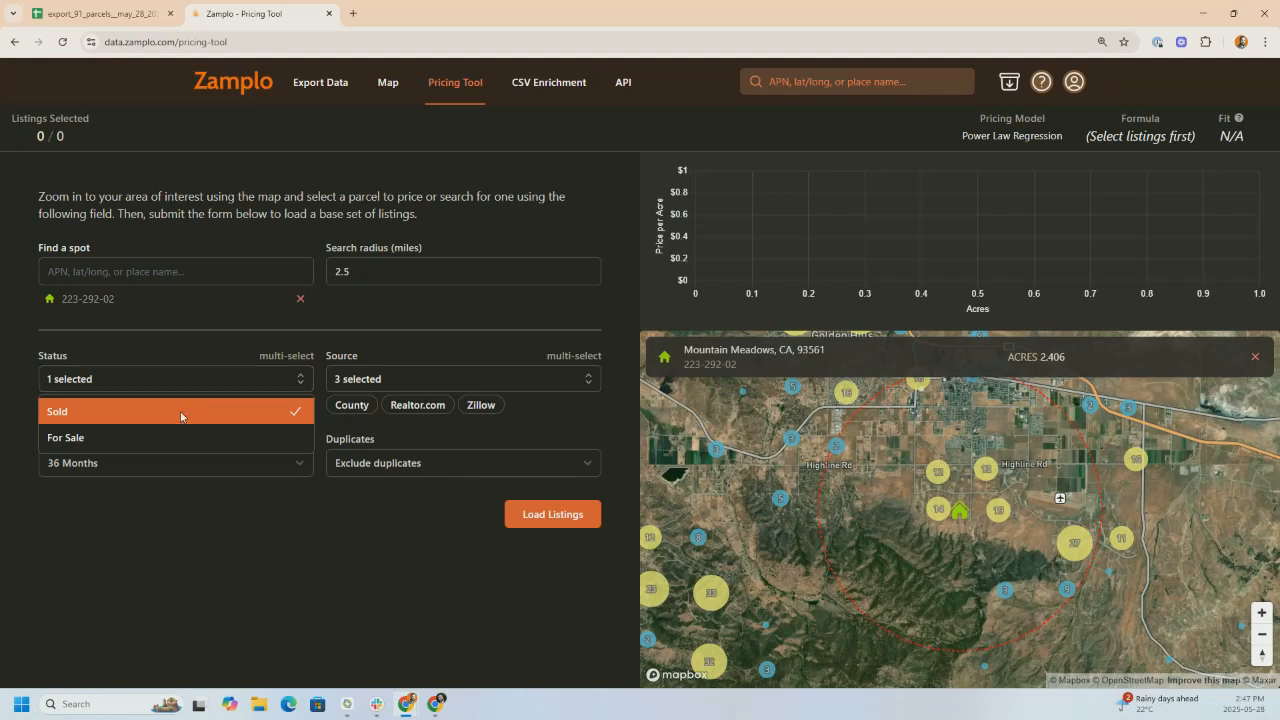
left_click(180, 416)
left_click(190, 411)
left_click(258, 518)
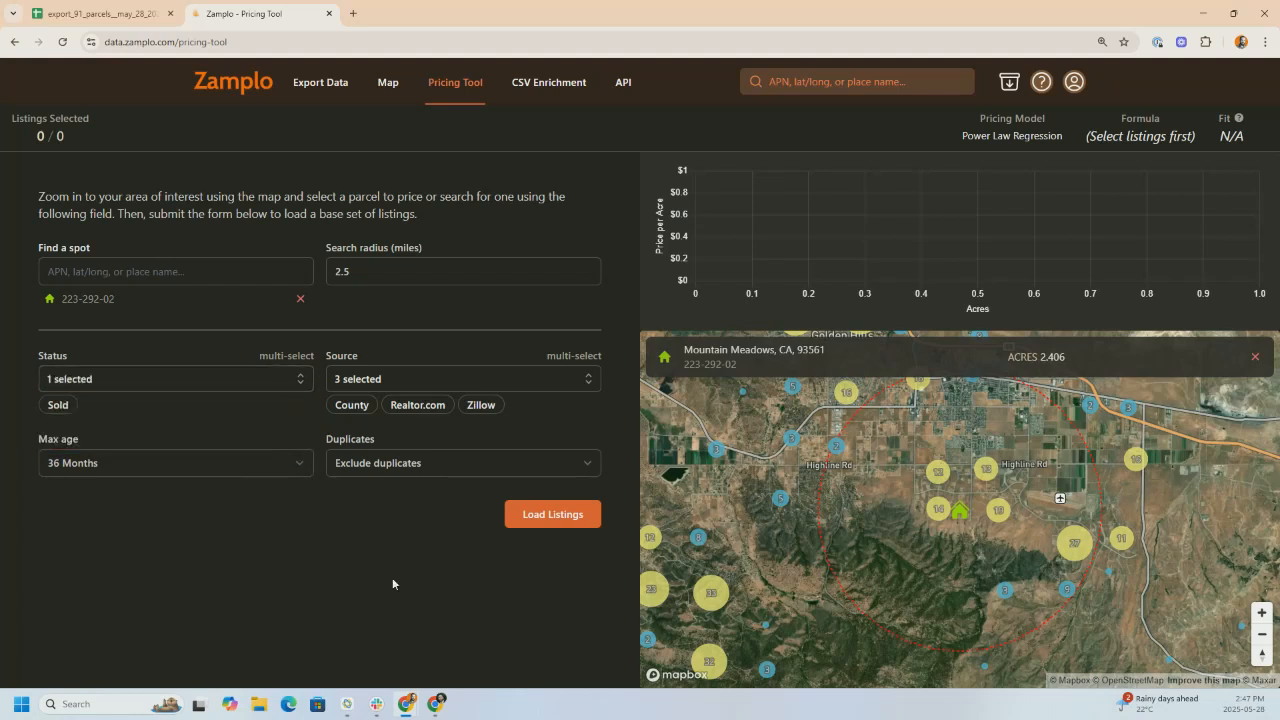
Exclude County from the listing sources, leaving only Realtor.com and Zillow selected
left_click(532, 380)
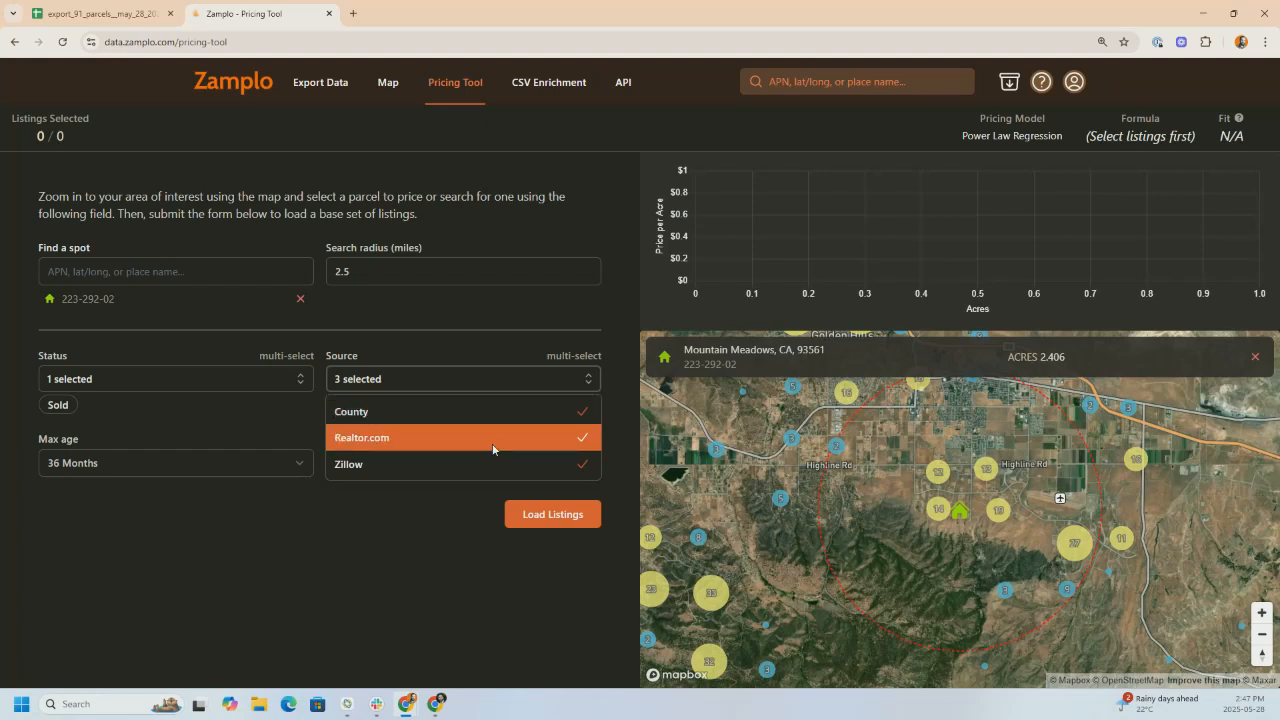
left_click(585, 411)
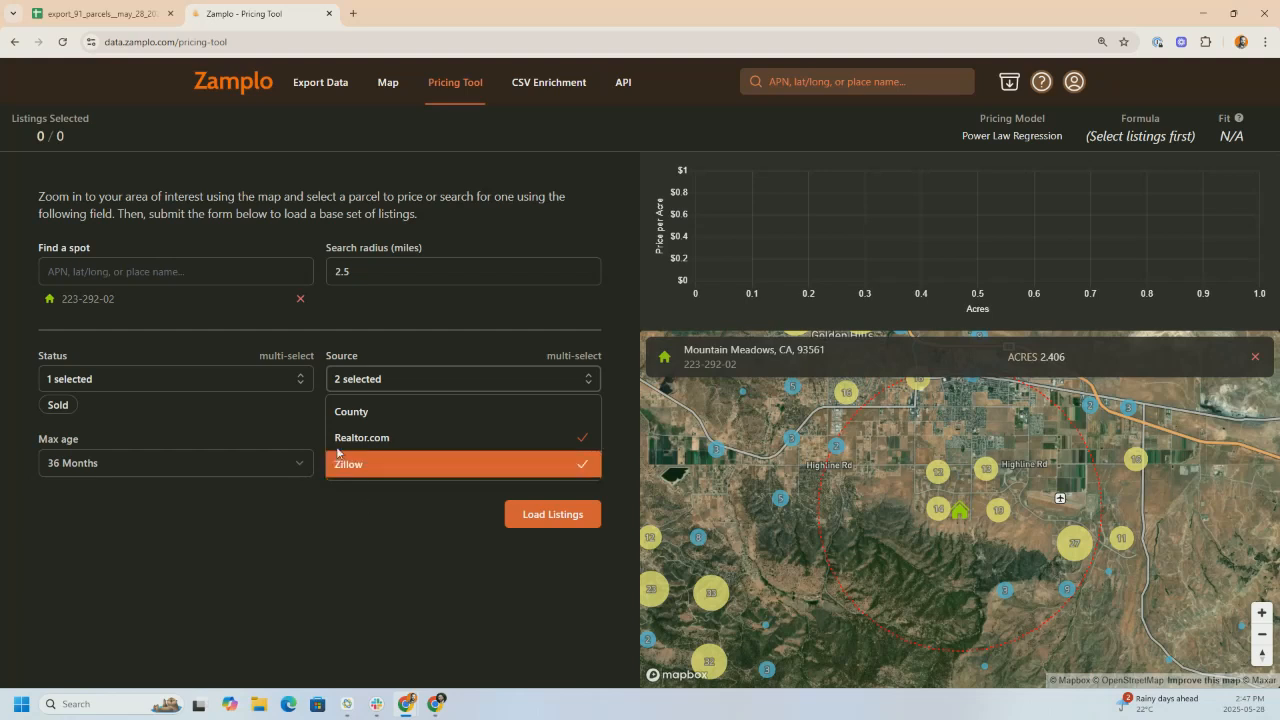
left_click(437, 559)
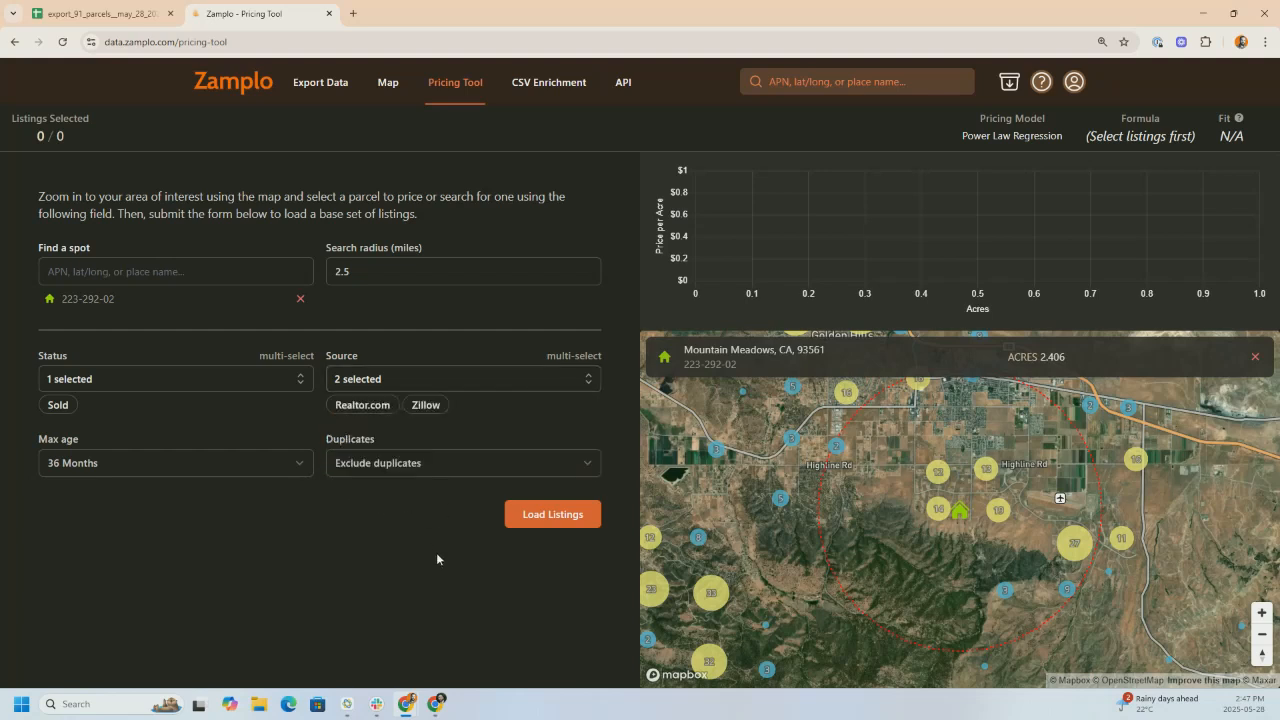
Keep the maximum listing age at 36 months and load the base set of listings
left_click(222, 469)
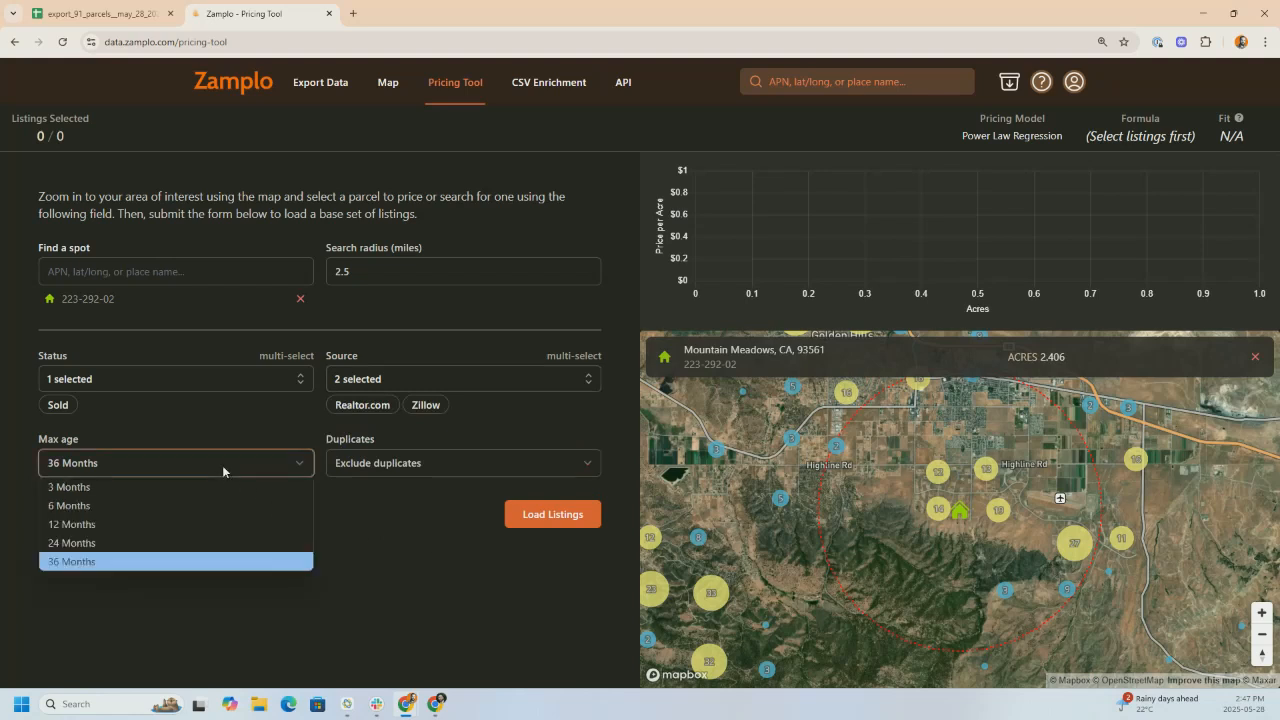
left_click(222, 465)
left_click(569, 516)
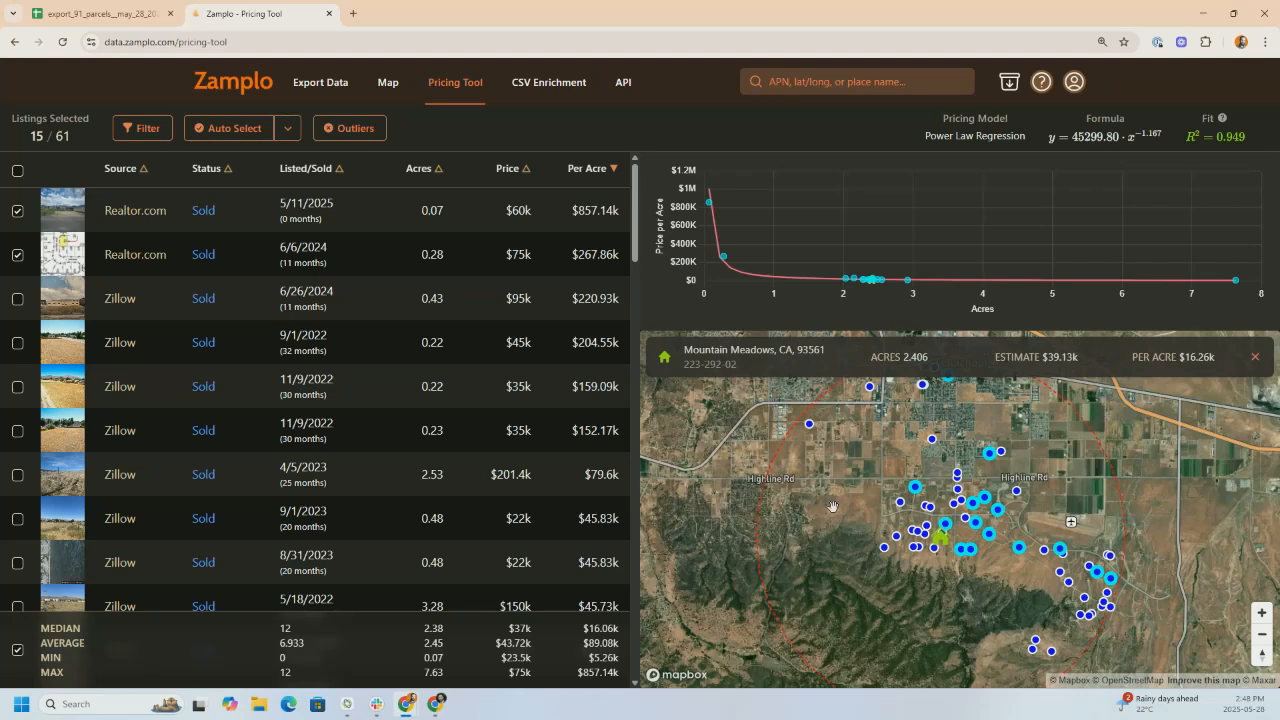
Sort the listings by newest sold date, and deselect the 2.43-acre listing sold 5/1/2025 after checking its Zillow page
left_click(331, 171)
left_click(335, 174)
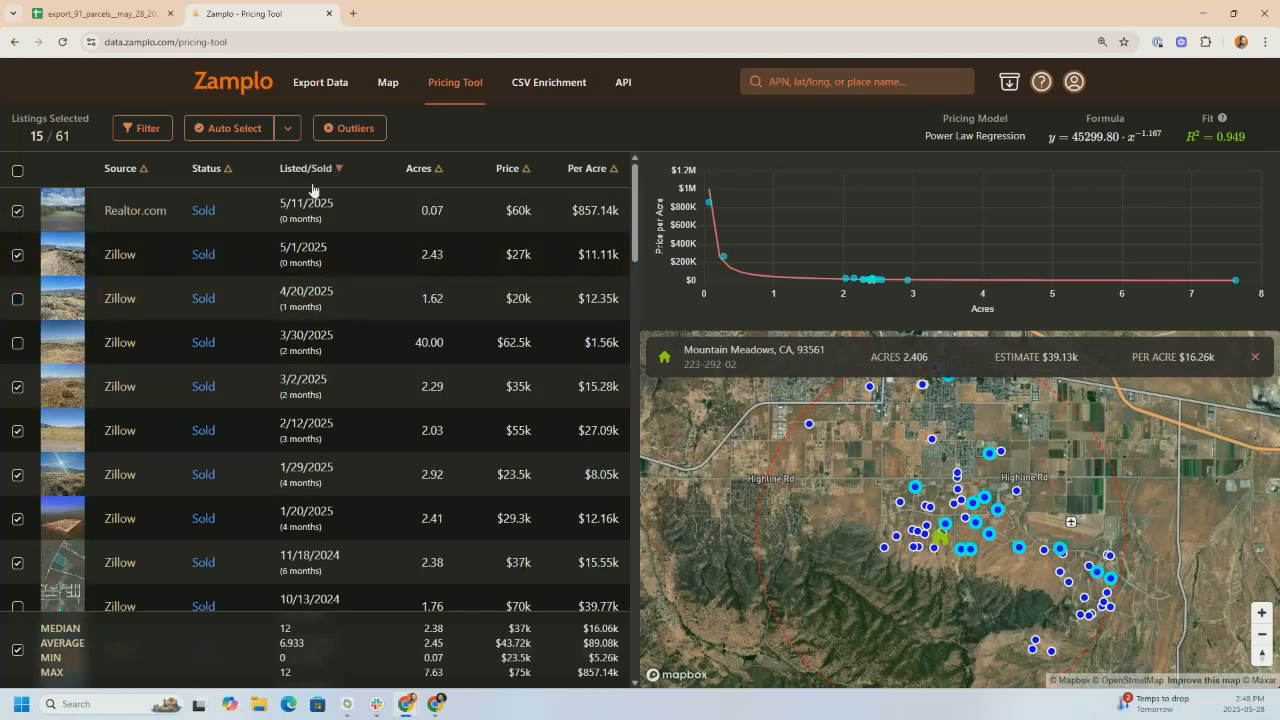
left_click(120, 254)
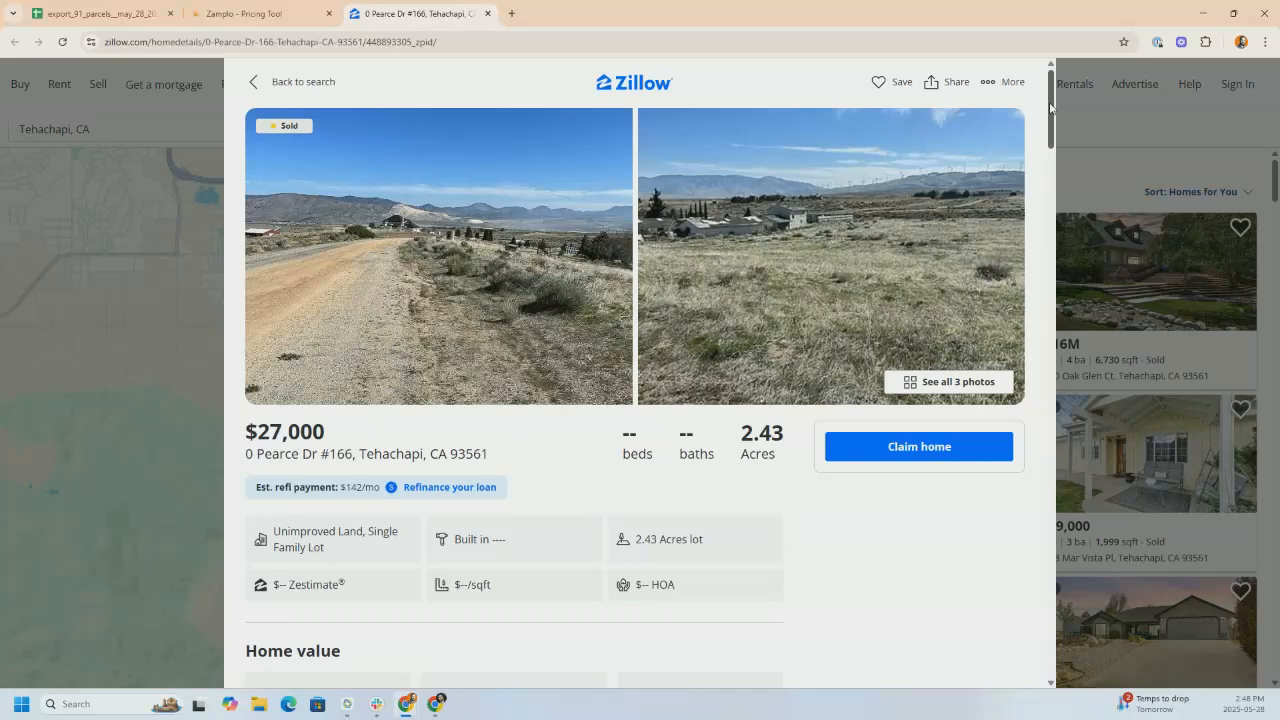
left_click(488, 14)
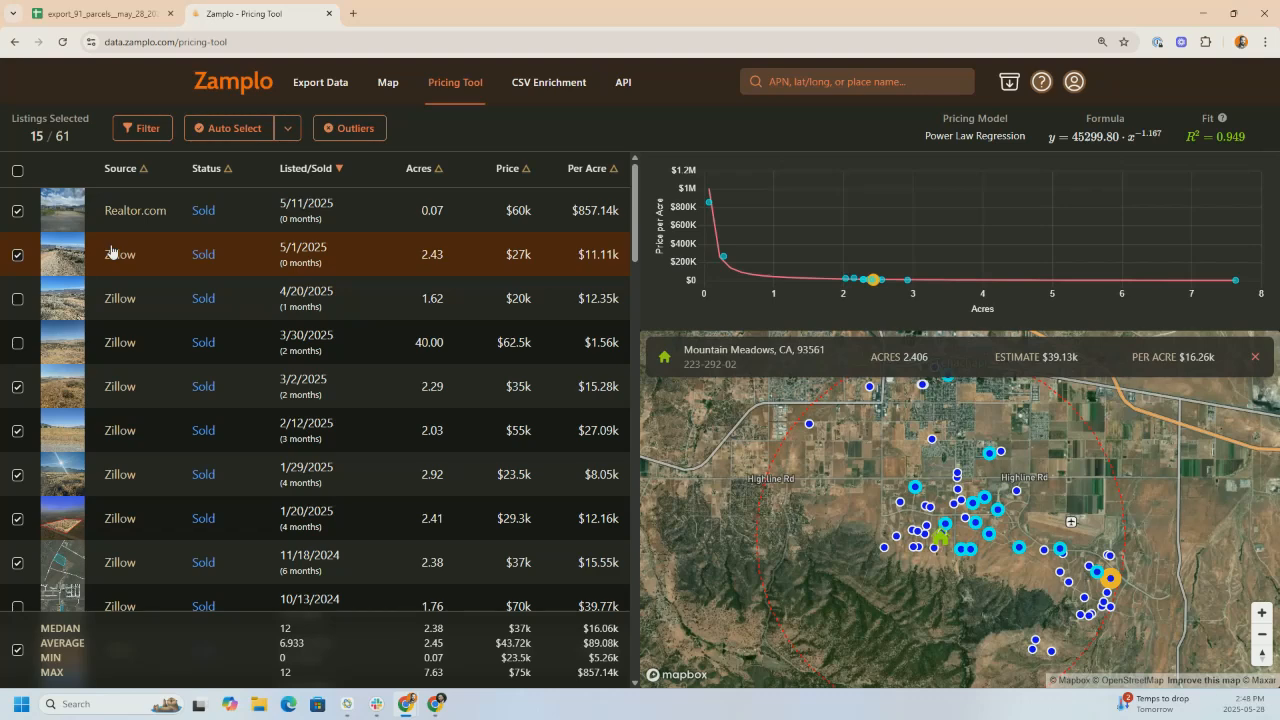
left_click(18, 256)
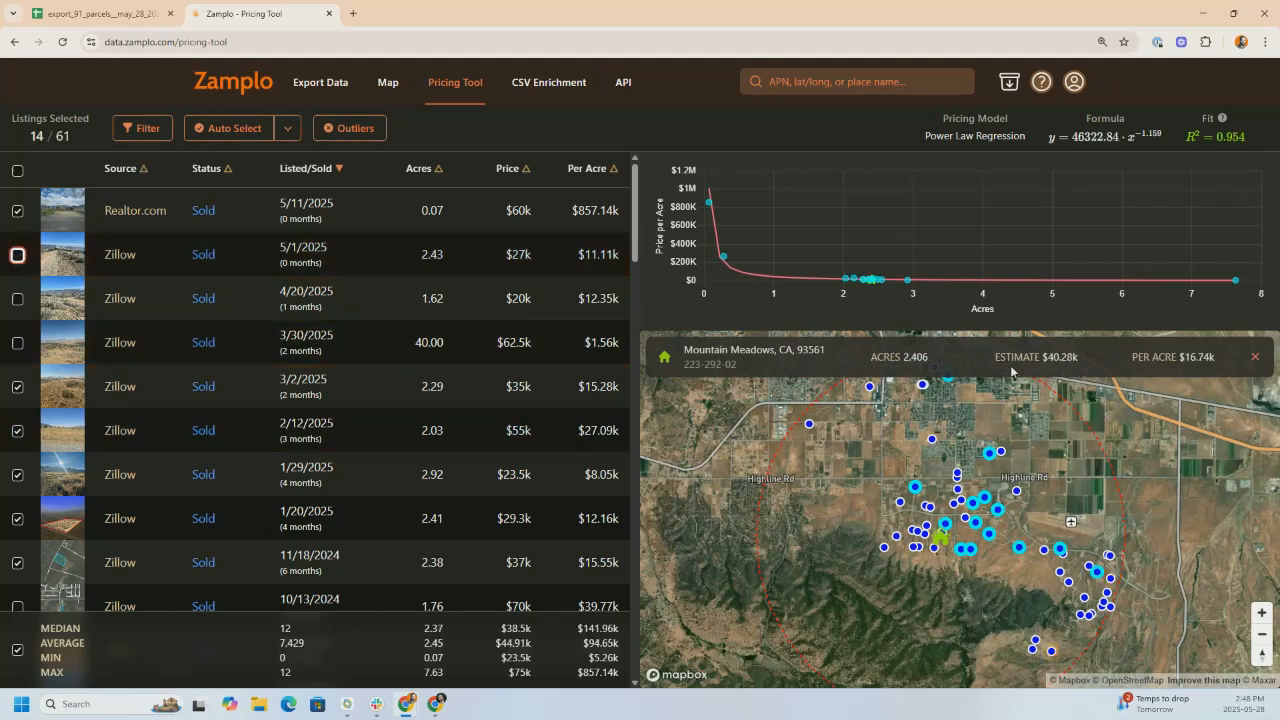
Examine the parcel's estimate and where the comparable listings lie on the map between the parcel and downtown Tehachapi
left_click(1084, 365)
mouse_move(1161, 537)
left_mouse_down()
mouse_move(1173, 566)
mouse_move(1174, 551)
left_mouse_up()
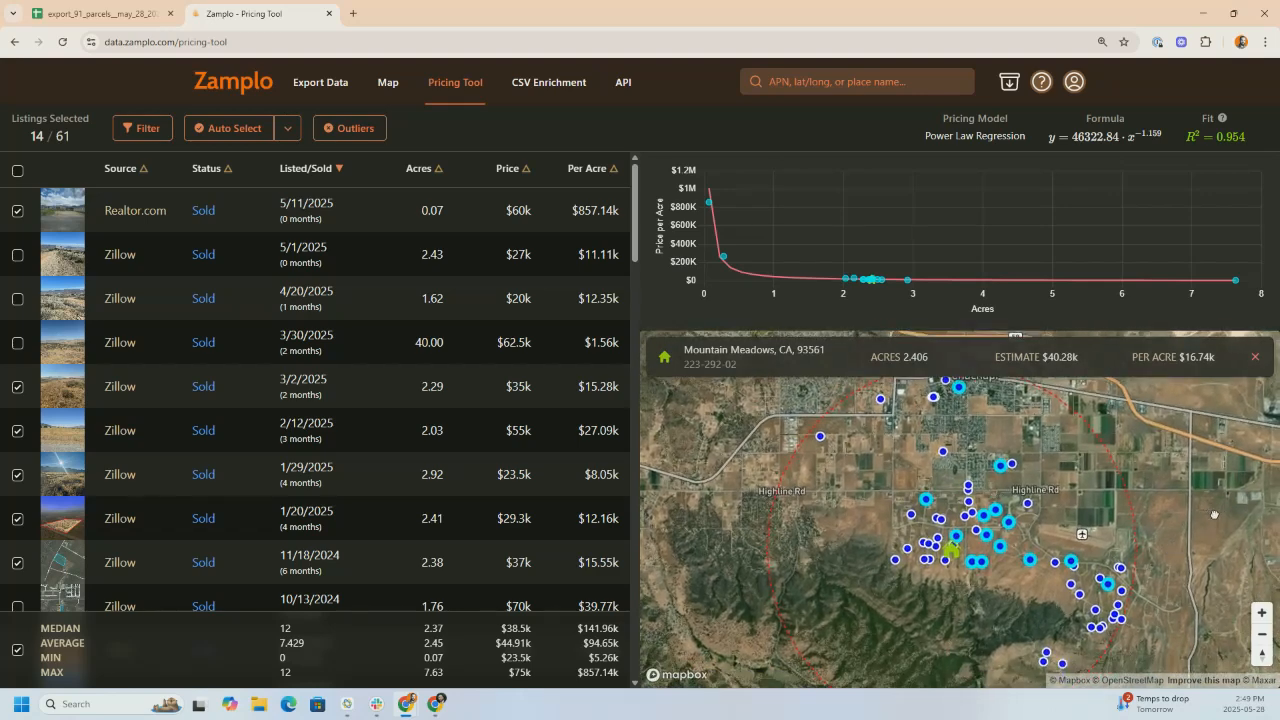
left_click_drag(1210, 510, 1222, 524)
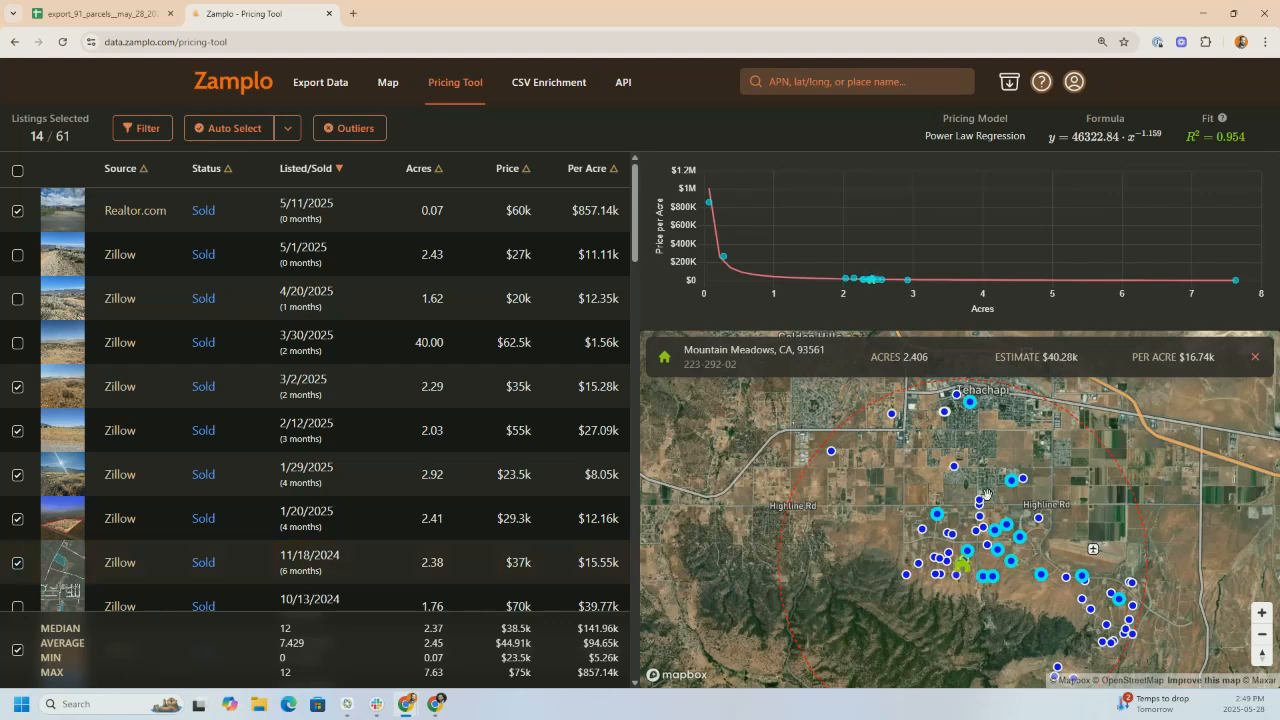
left_click_drag(984, 430, 986, 466)
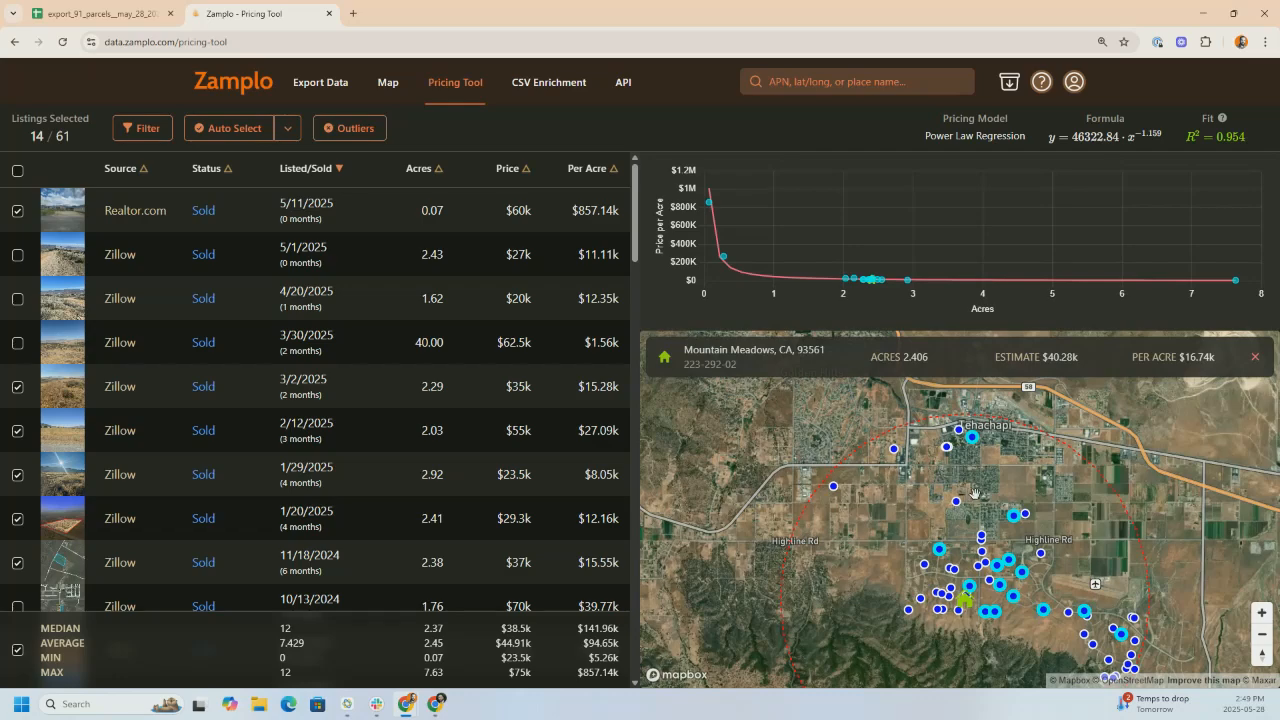
scroll(973, 480, "up", 2)
scroll(975, 478, "up", 3)
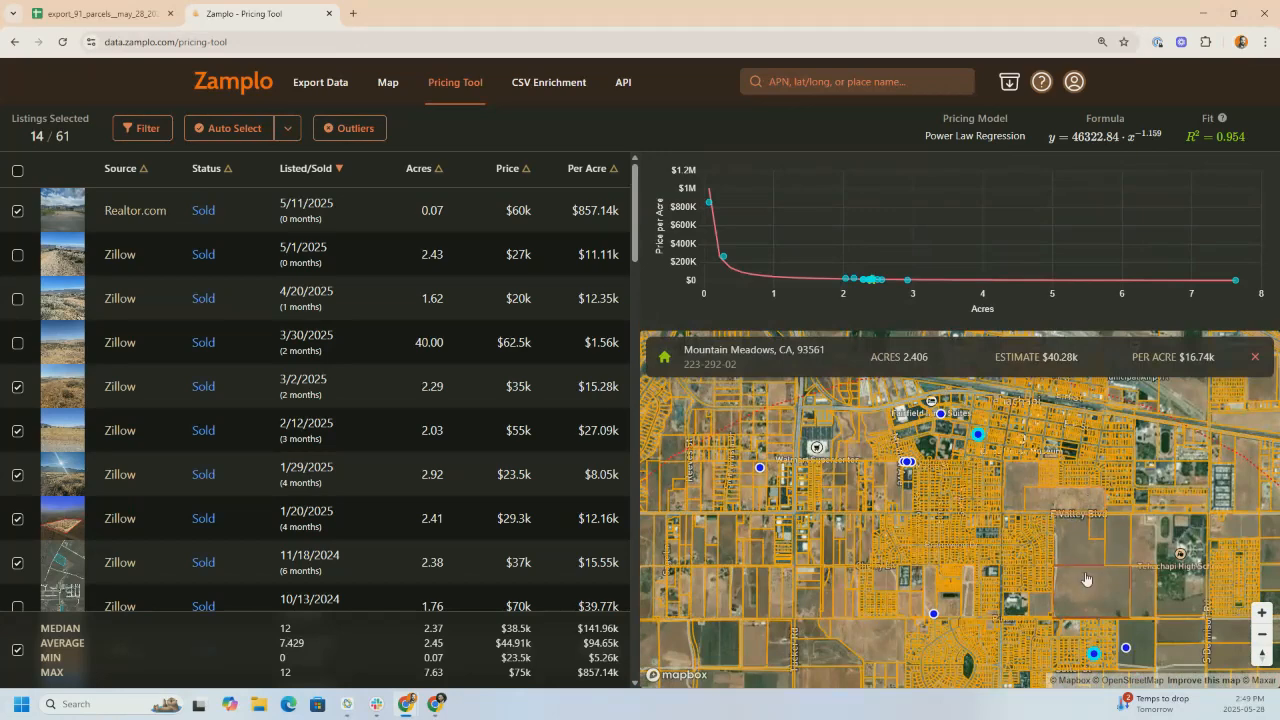
scroll(1100, 576, "down", 5)
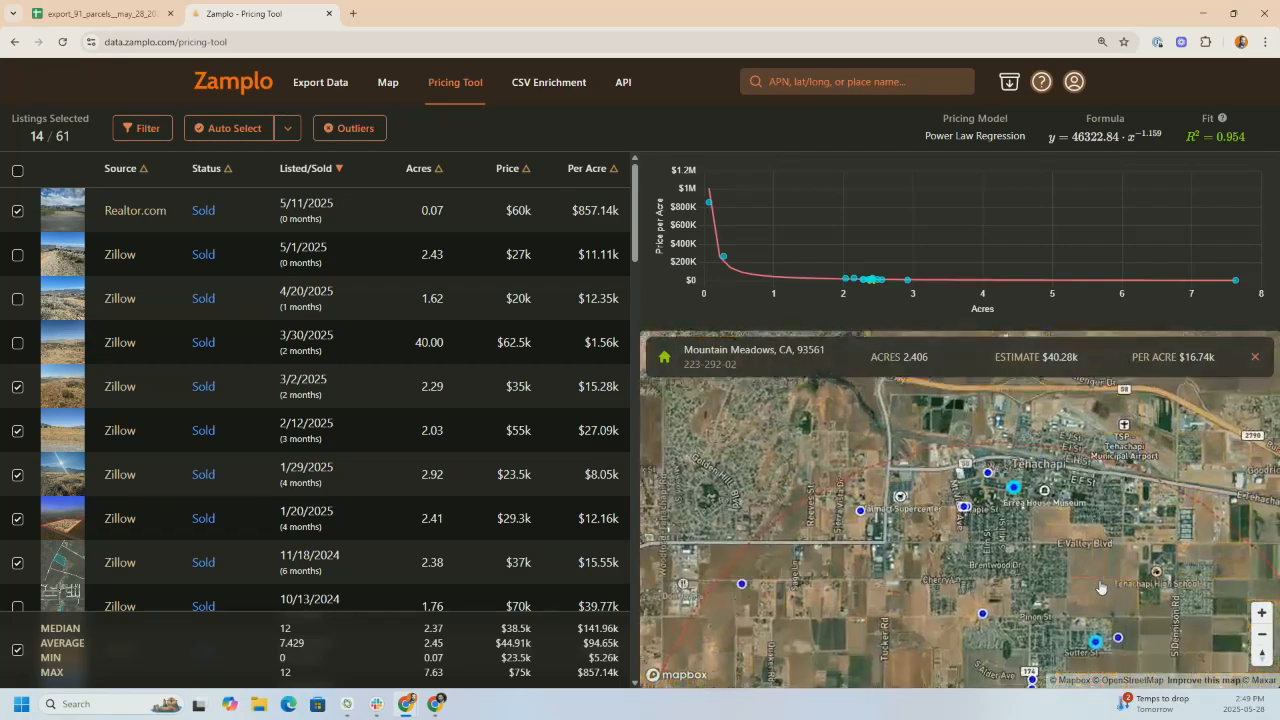
scroll(1043, 477, "down", 3)
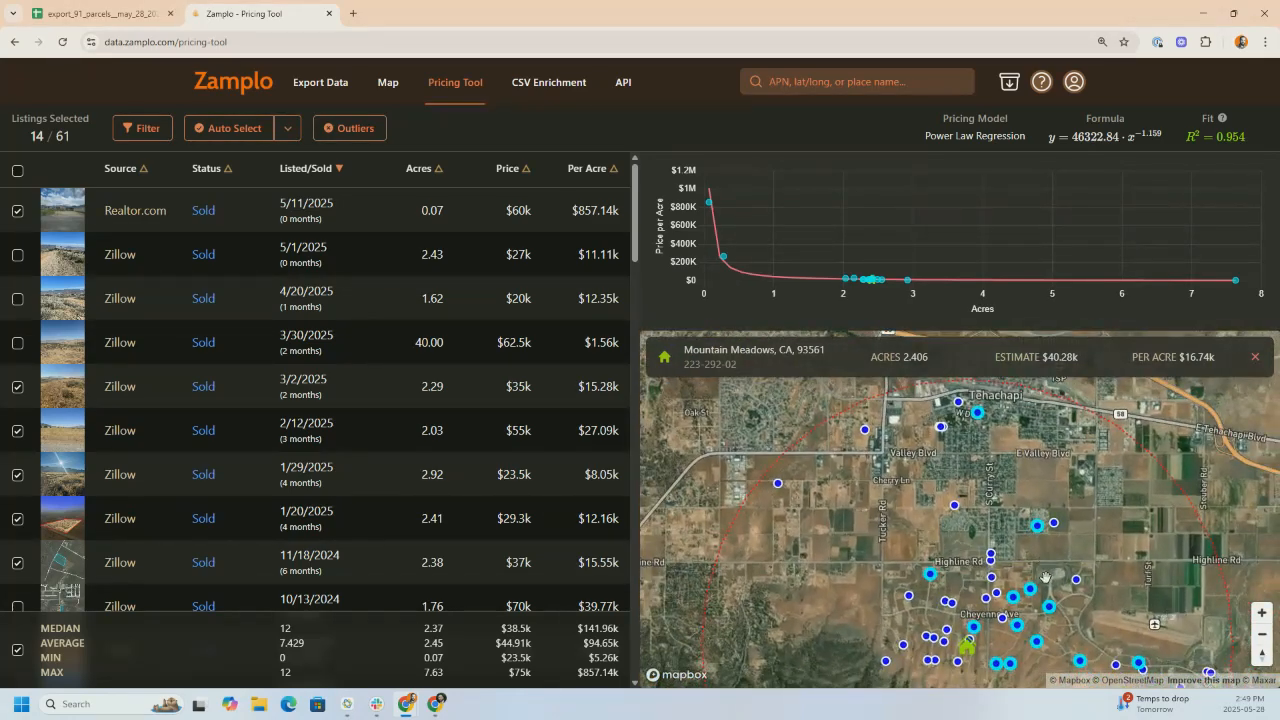
Exclude the two small-acreage comparables, 0.07 and 0.28 acres, from the pricing model using the price-per-acre chart
mouse_move(710, 204)
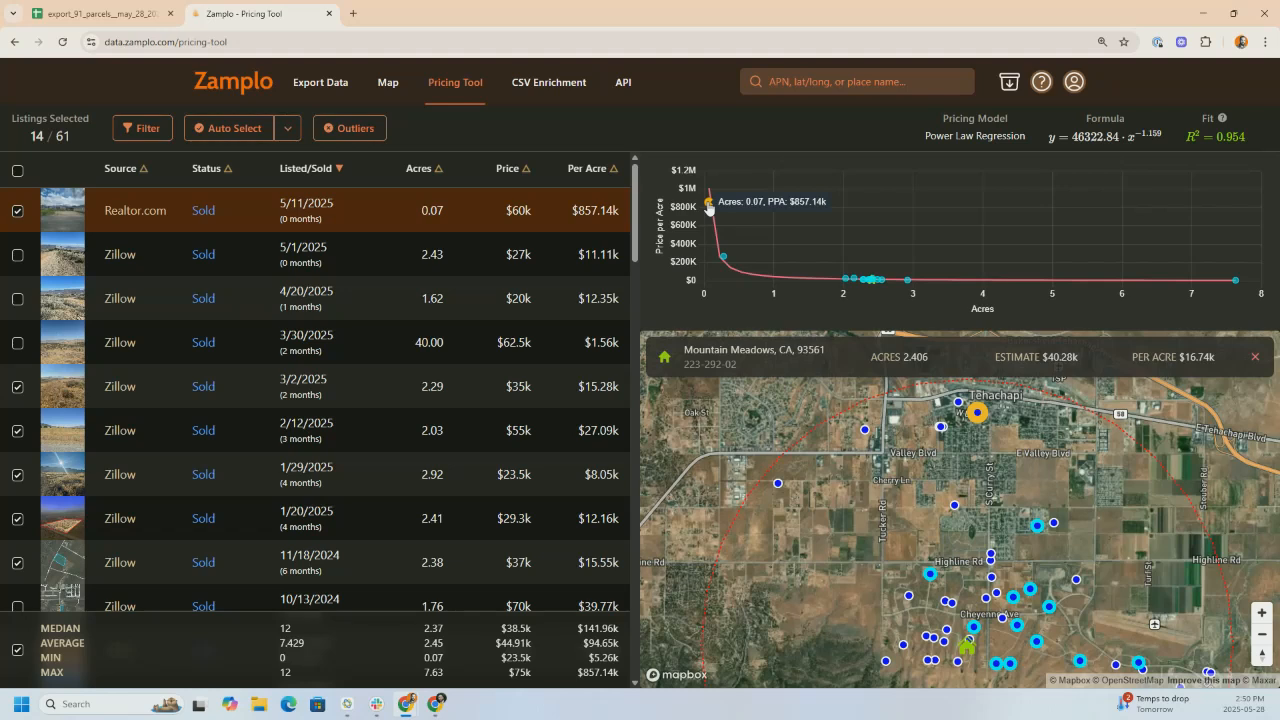
left_click(709, 206)
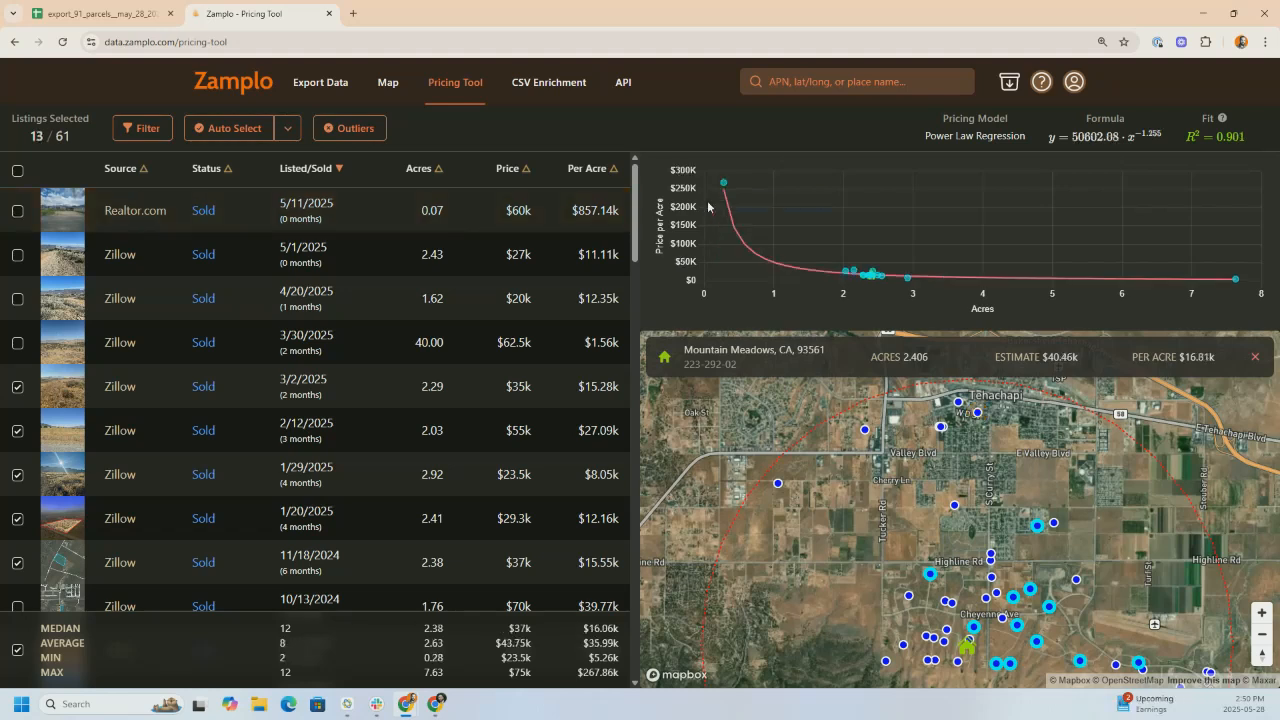
mouse_move(722, 188)
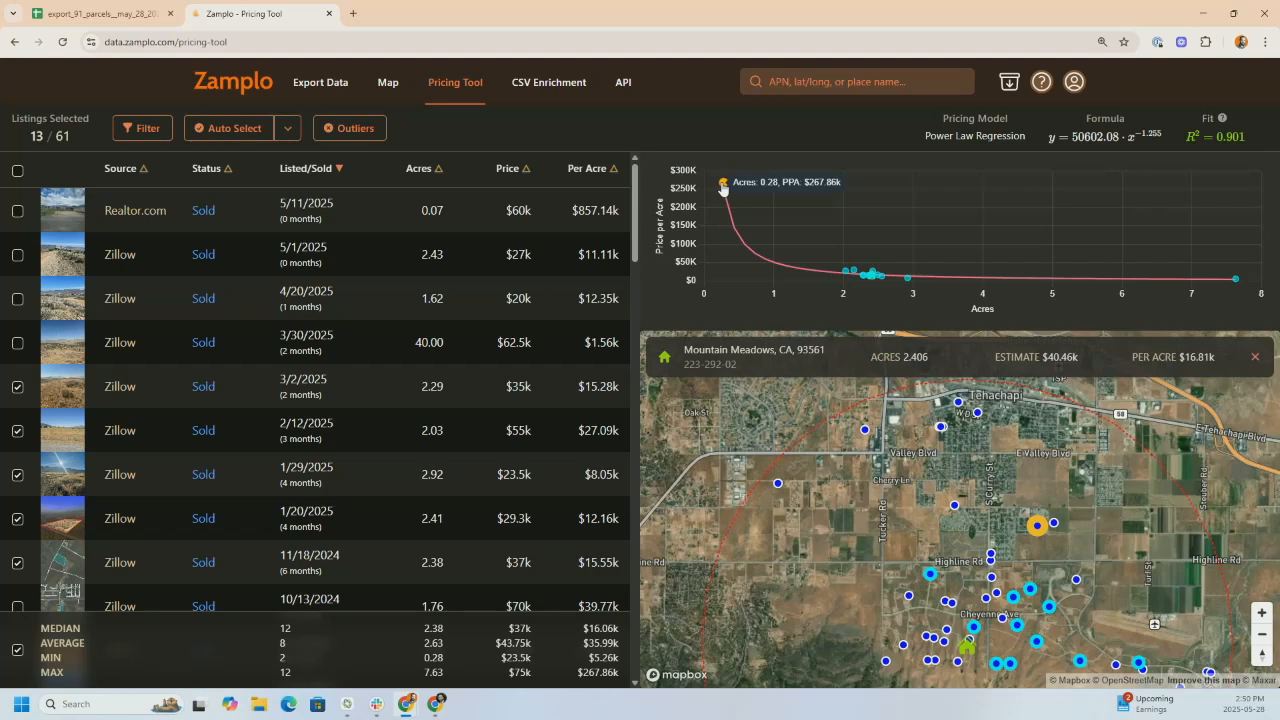
left_click(722, 188)
Review the Zillow page and property description of the 2.03-acre listing sold 2/12/2025, and return to the pricing tool
left_click_drag(1150, 548, 1143, 515)
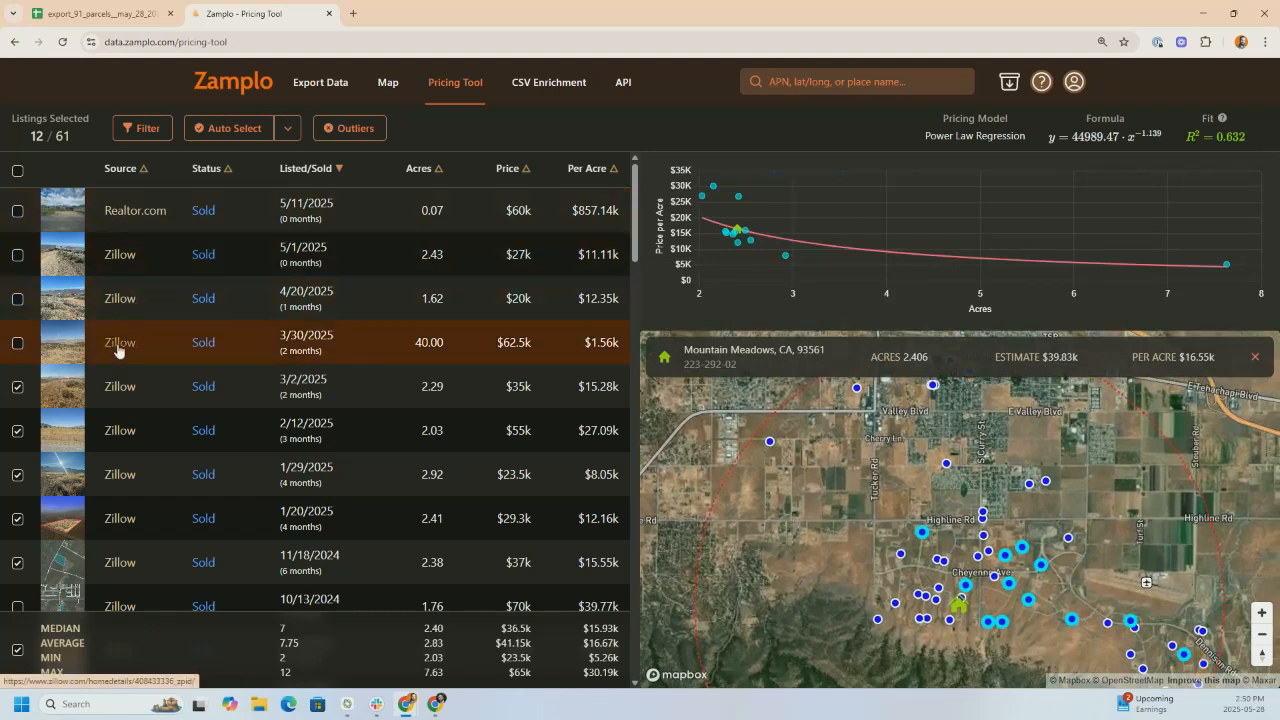
left_click(125, 434)
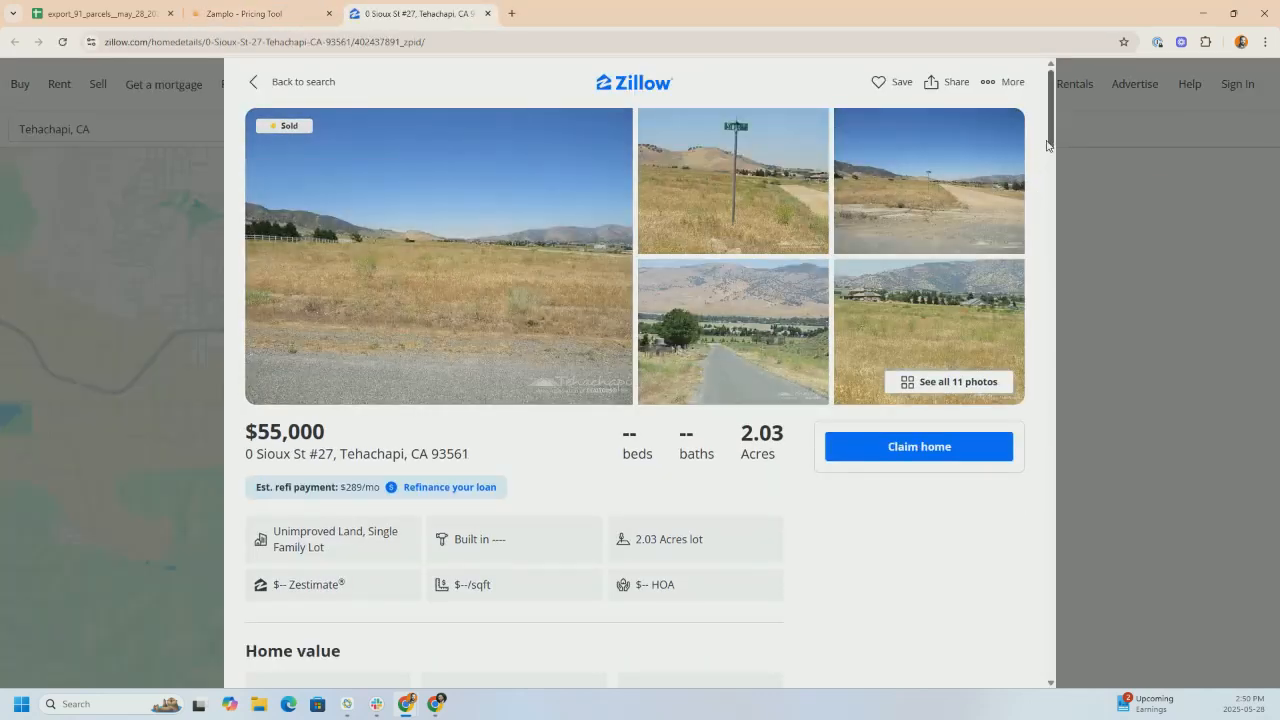
left_click_drag(1049, 120, 1049, 315)
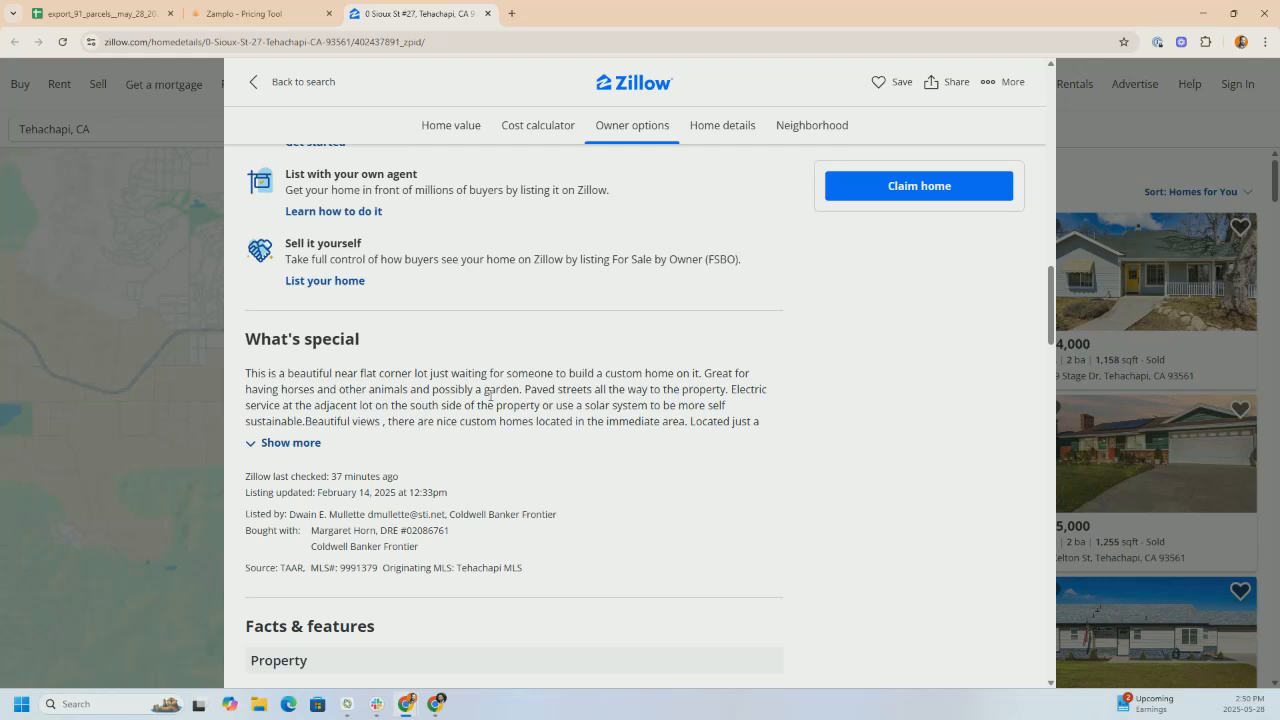
left_click(488, 14)
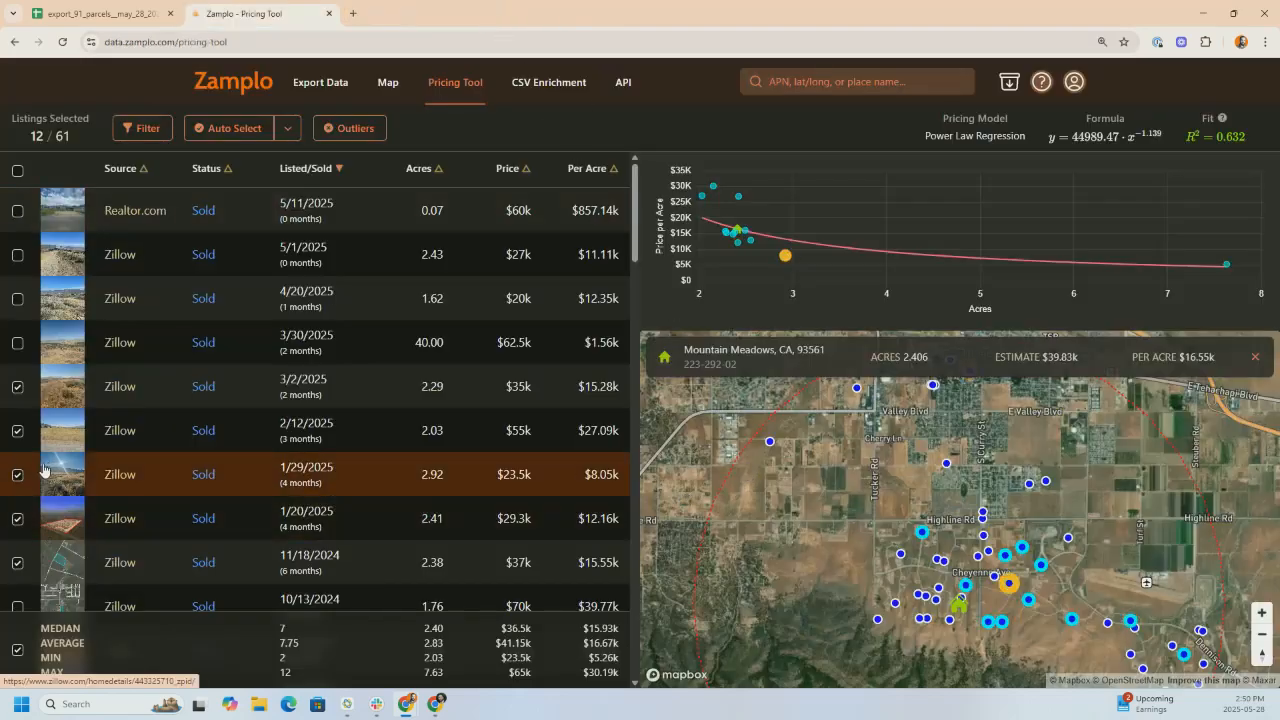
Try including the 40-acre listing sold 3/30/2025 in the pricing model, and deselect it again
left_click(16, 344)
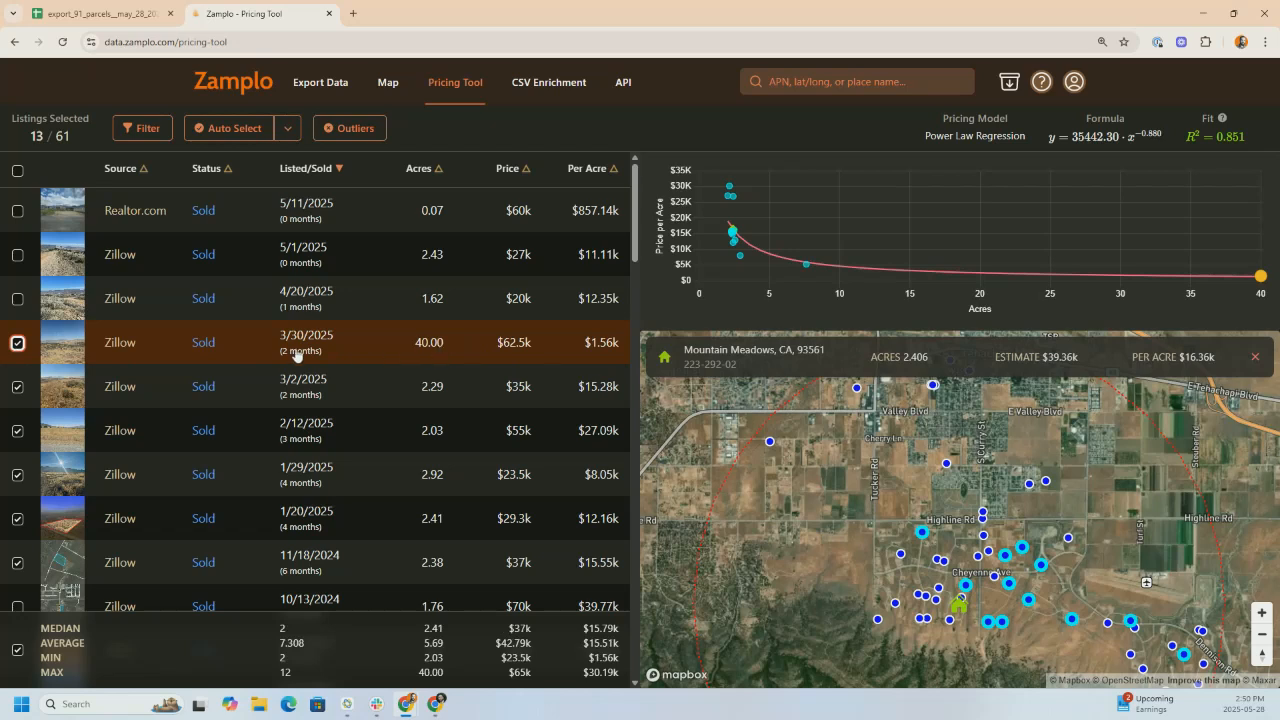
left_click(16, 344)
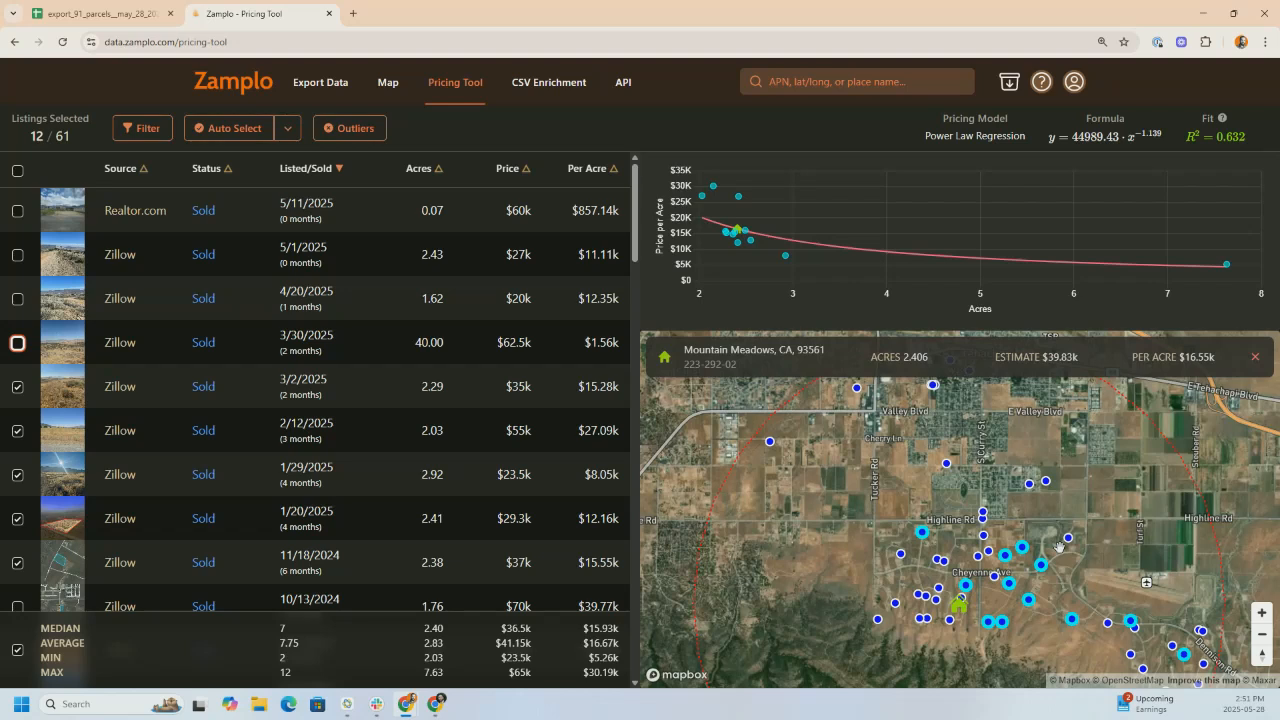
Search for "tehac" and open the Tehachapi, CA, USA place result on the map
left_click(864, 84)
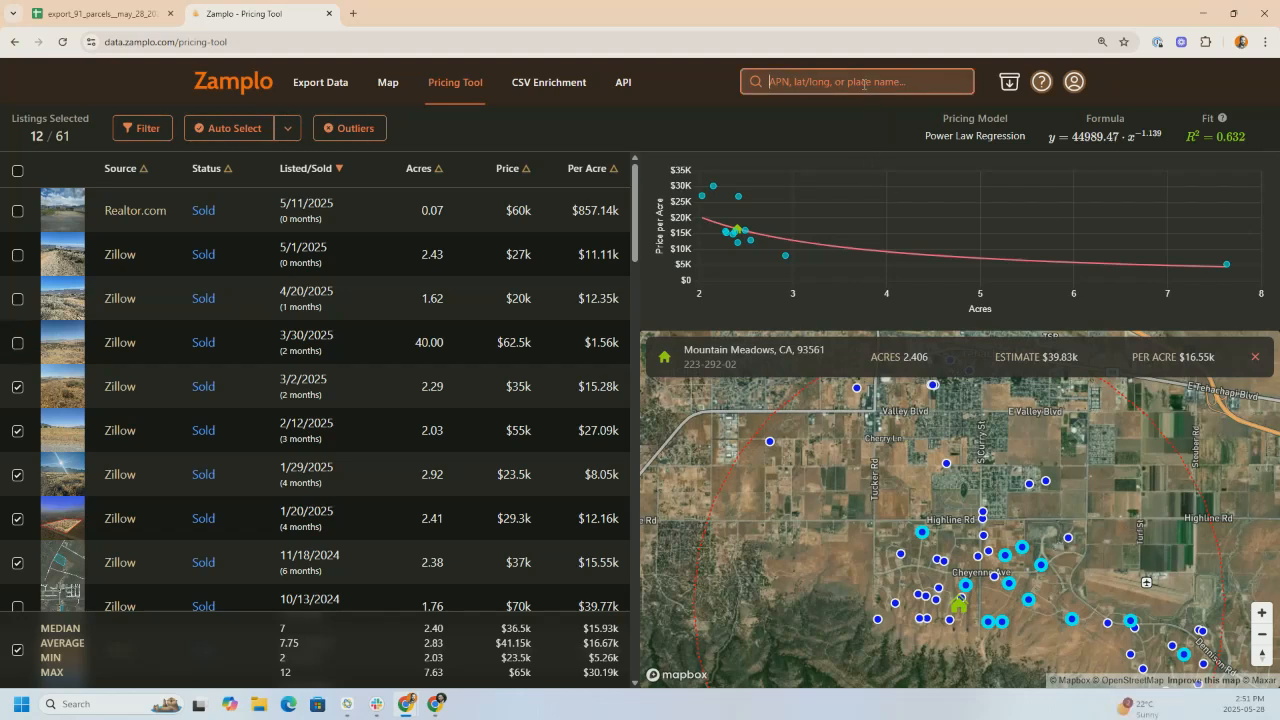
type("tec")
key("BackSpace")
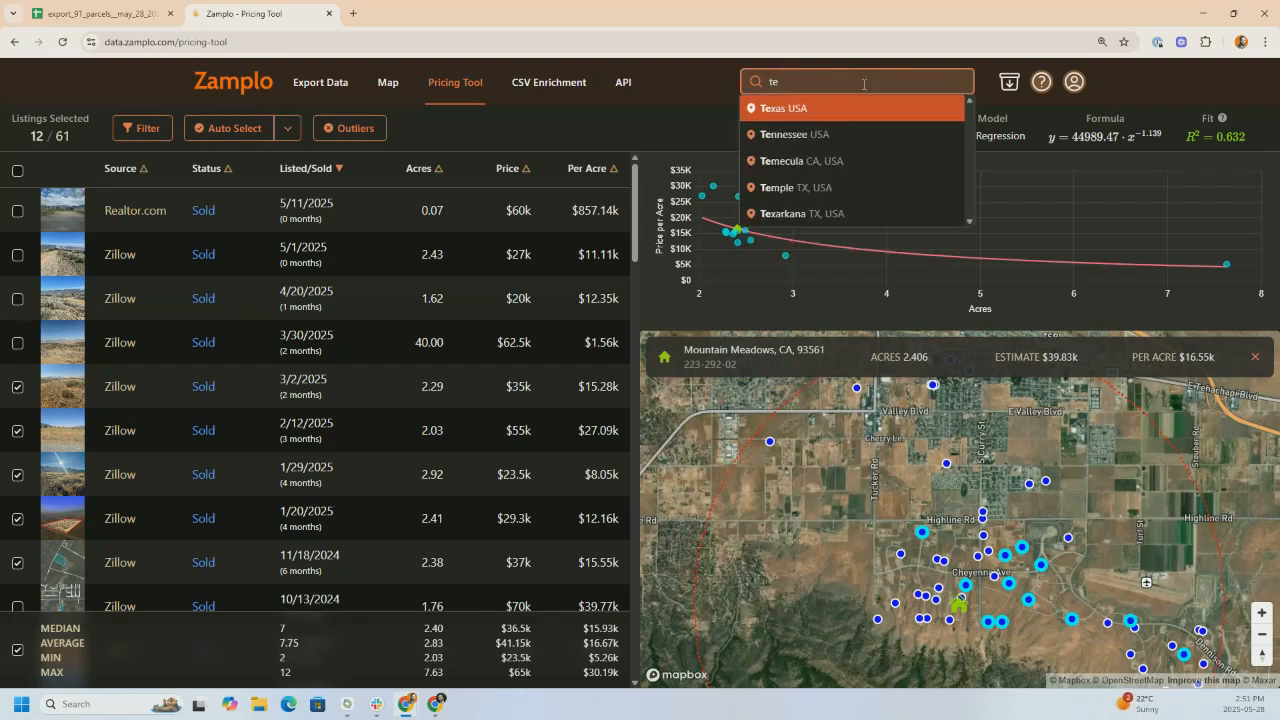
type("hach")
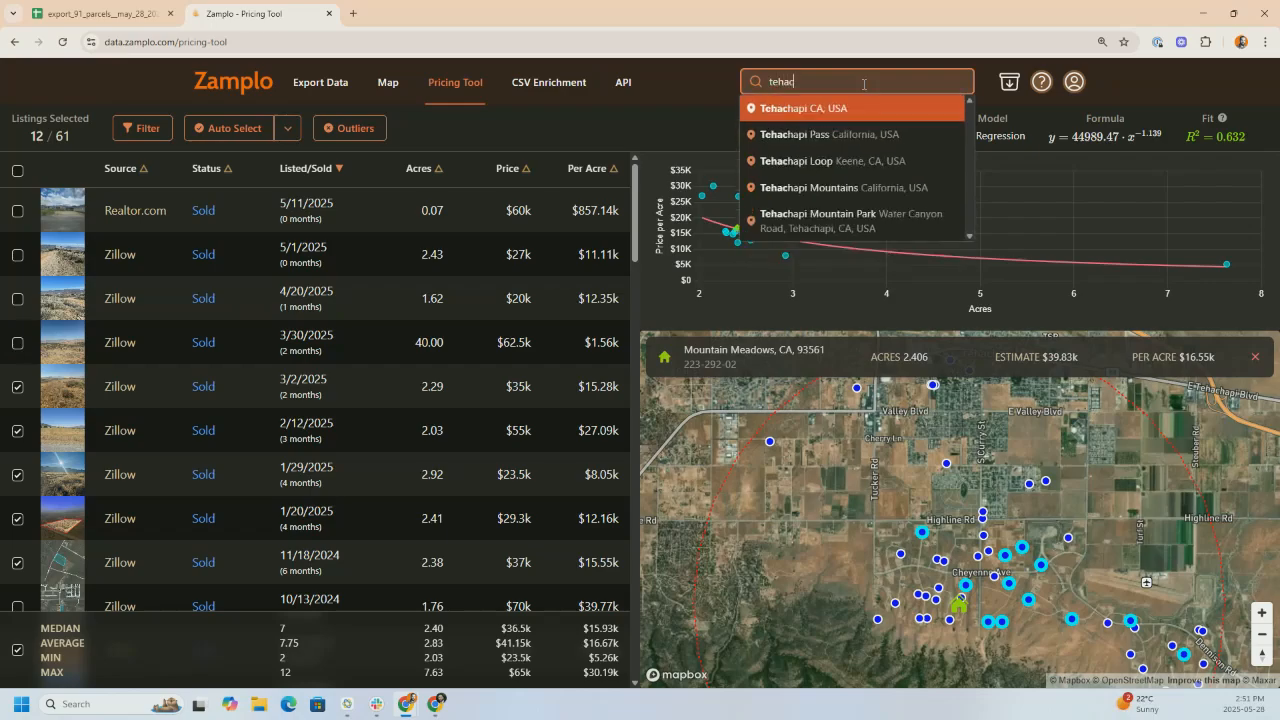
left_click(826, 108)
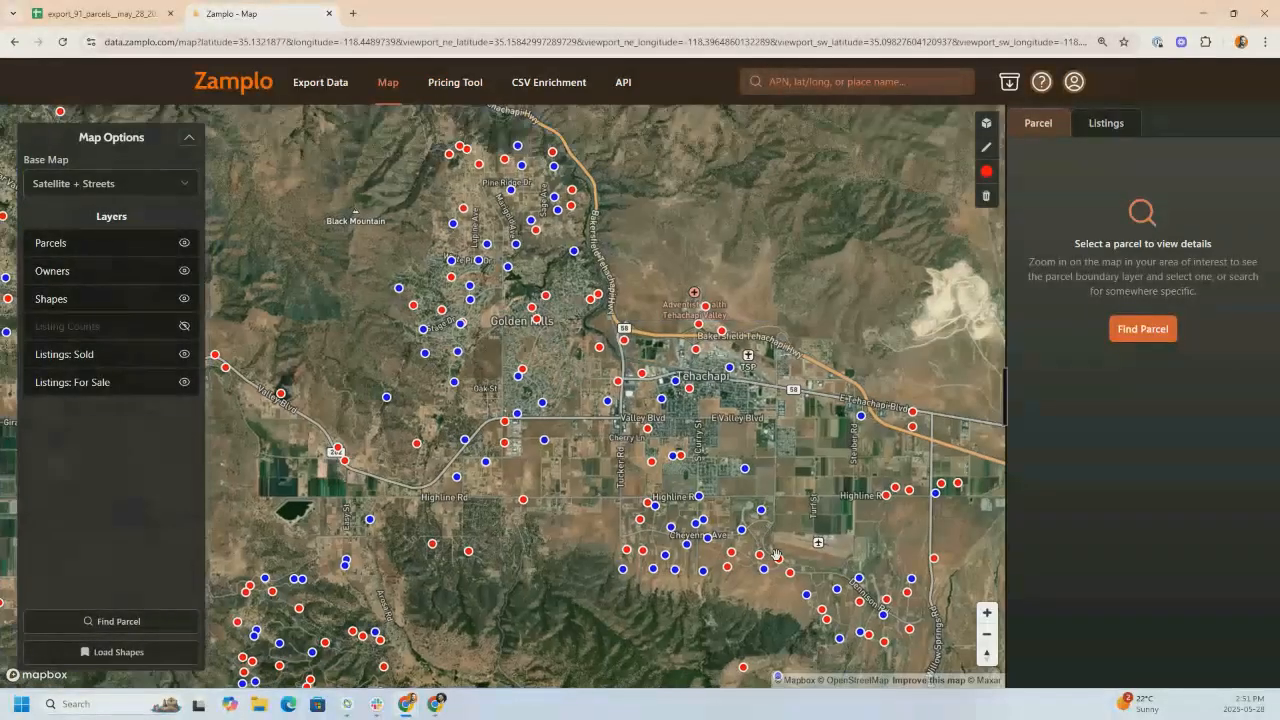
View the details of a for-sale listing in the subdivision southeast of Tehachapi and close them, keeping that area in close view
left_click(772, 567)
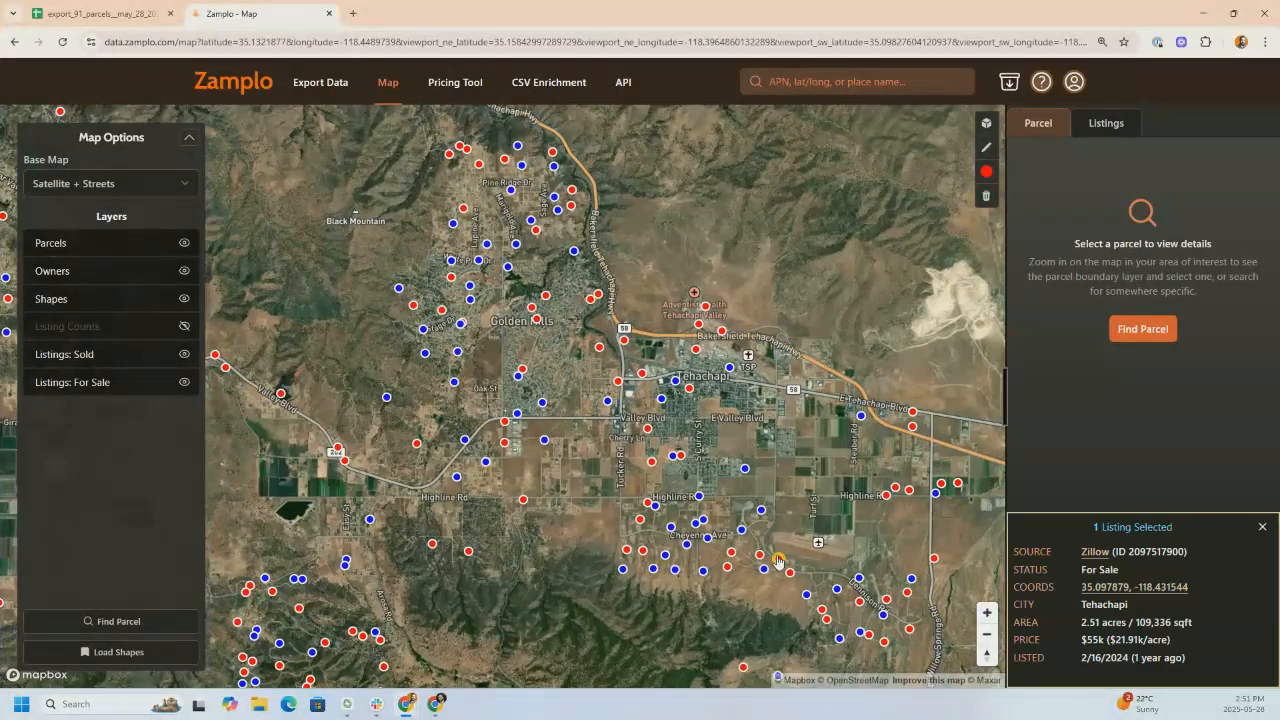
left_click_drag(773, 566, 756, 533)
scroll(756, 533, "up", 3)
left_click(1262, 526)
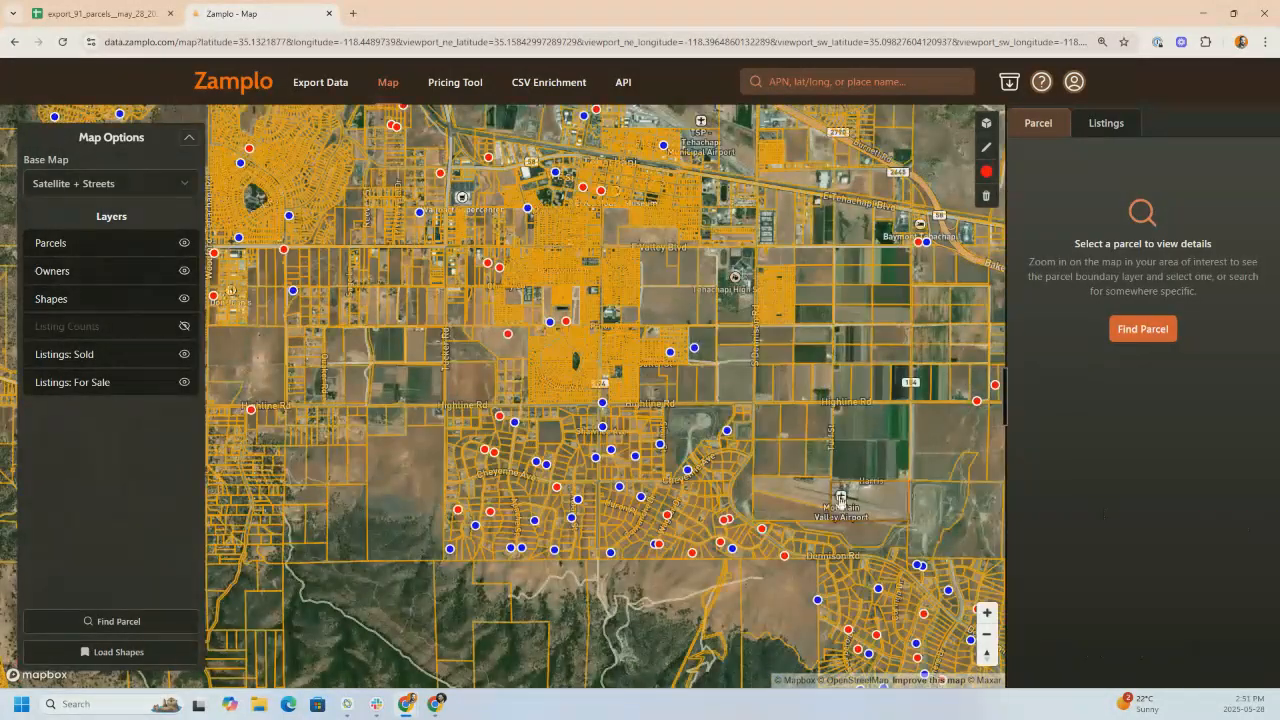
Draw a four-cornered shape of about 1,676 acres around the subdivision south of Highline Rd, including its sold and for-sale listings
left_click_drag(575, 395, 591, 357)
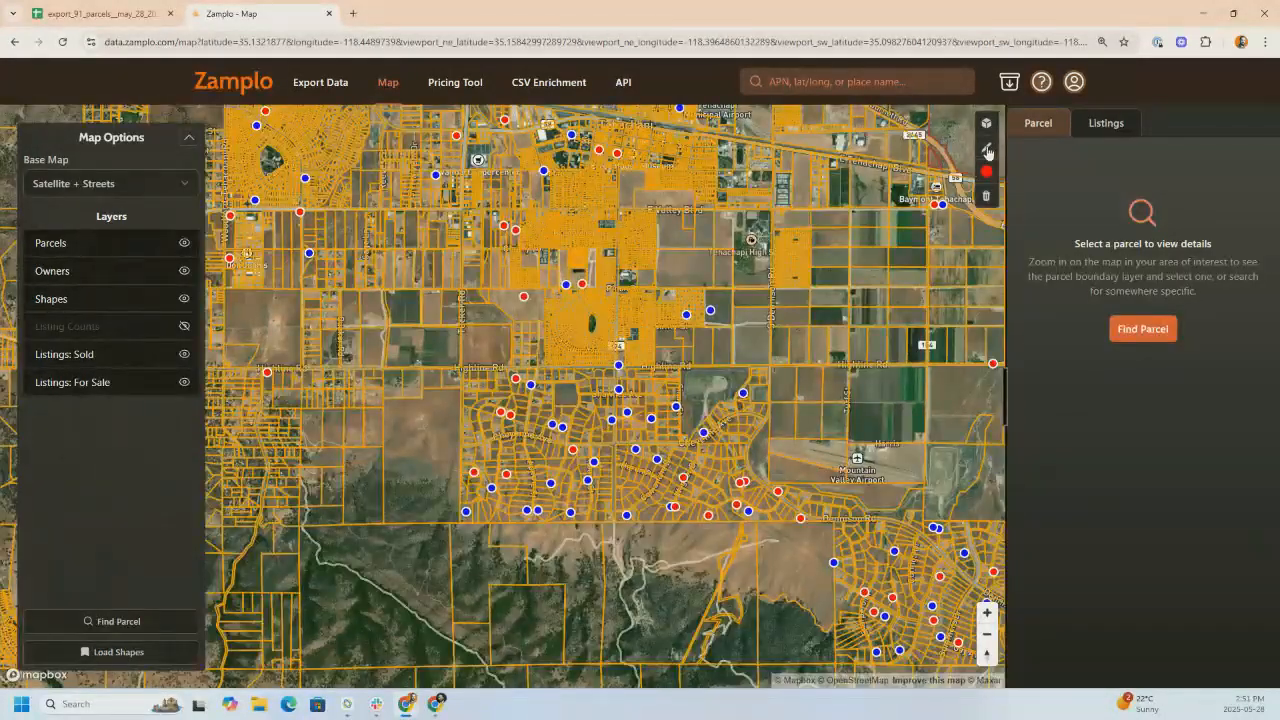
left_click(452, 356)
left_click(452, 530)
left_click(817, 525)
left_click(818, 359)
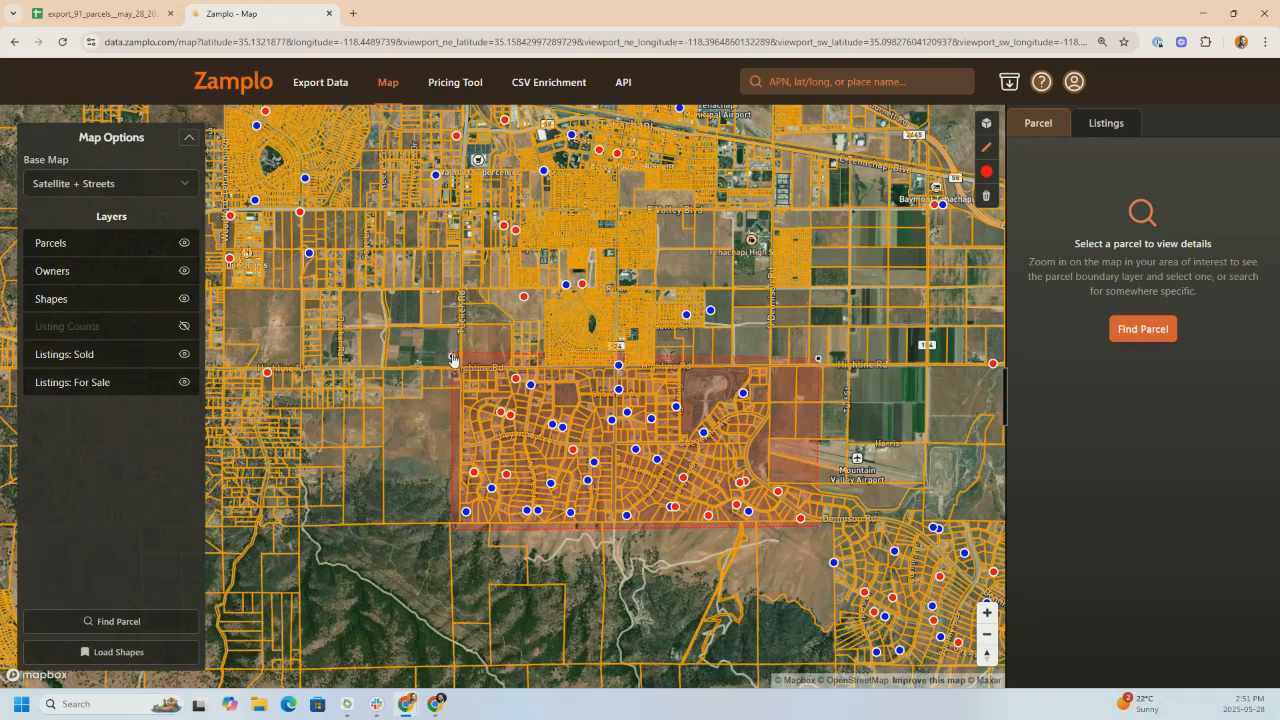
left_click(453, 358)
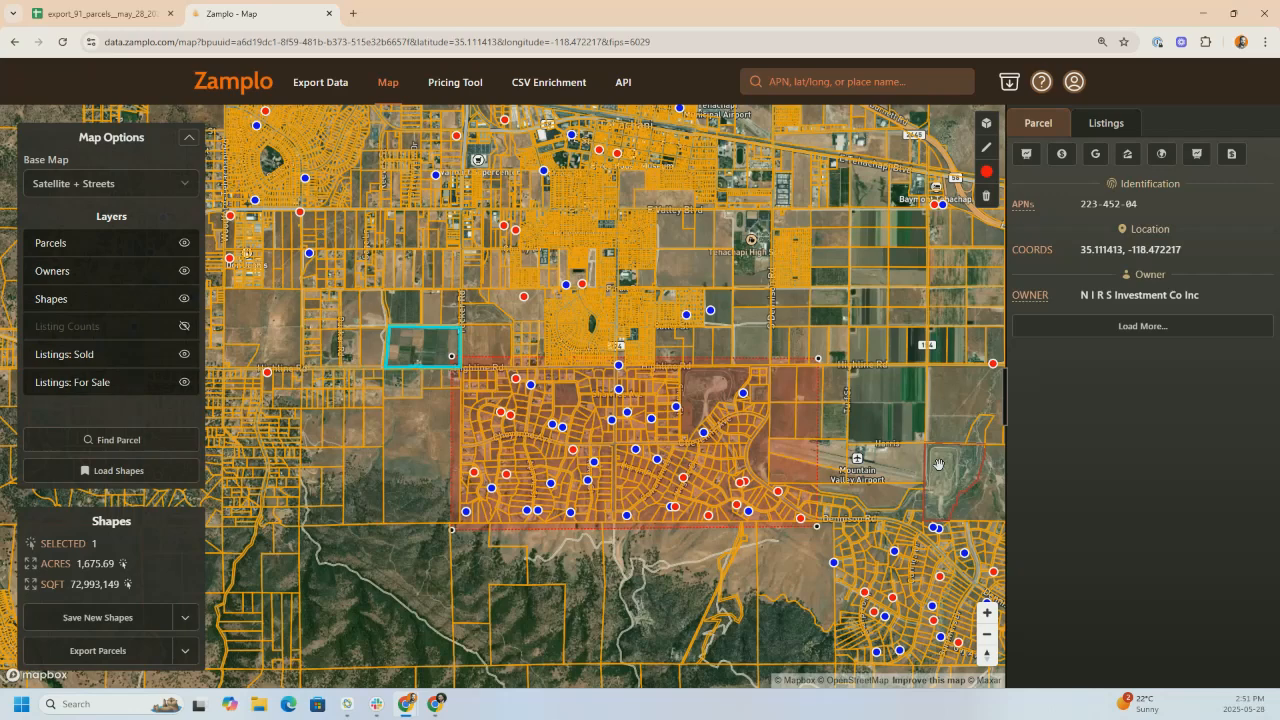
Start a parcel export for the drawn shape based on the saved query "0-10 Acres"
left_click(128, 650)
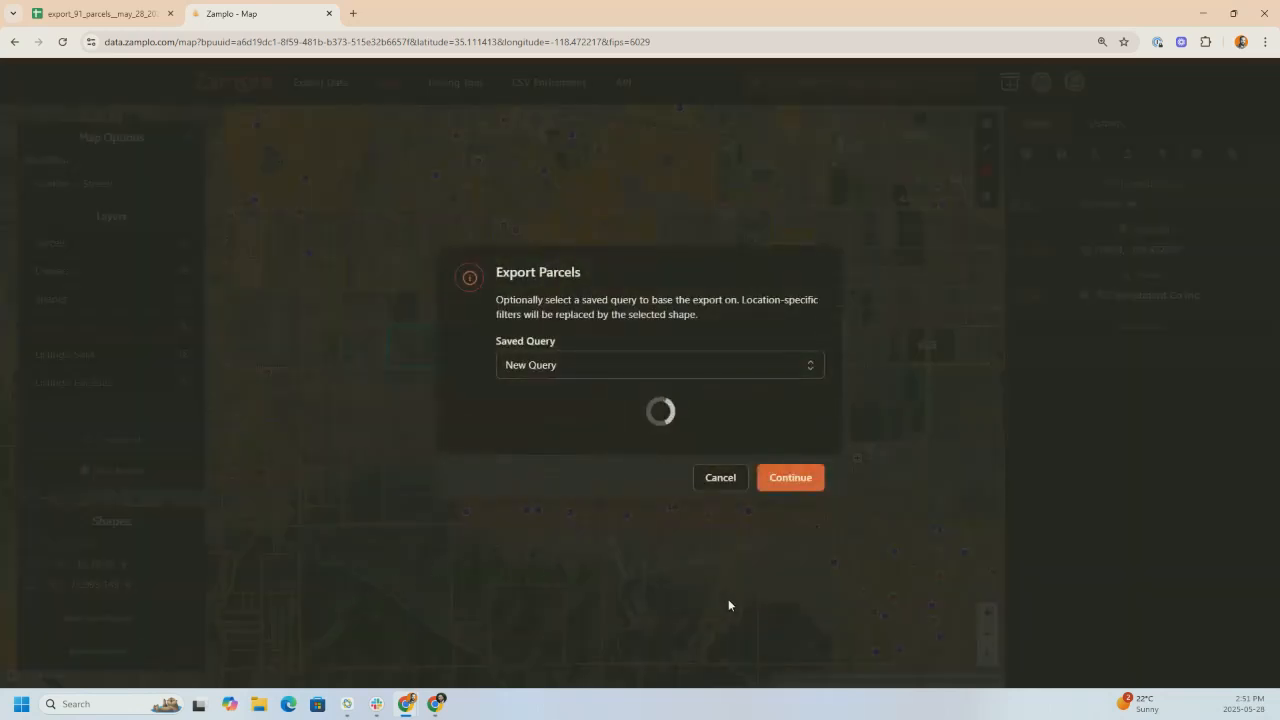
left_click(667, 372)
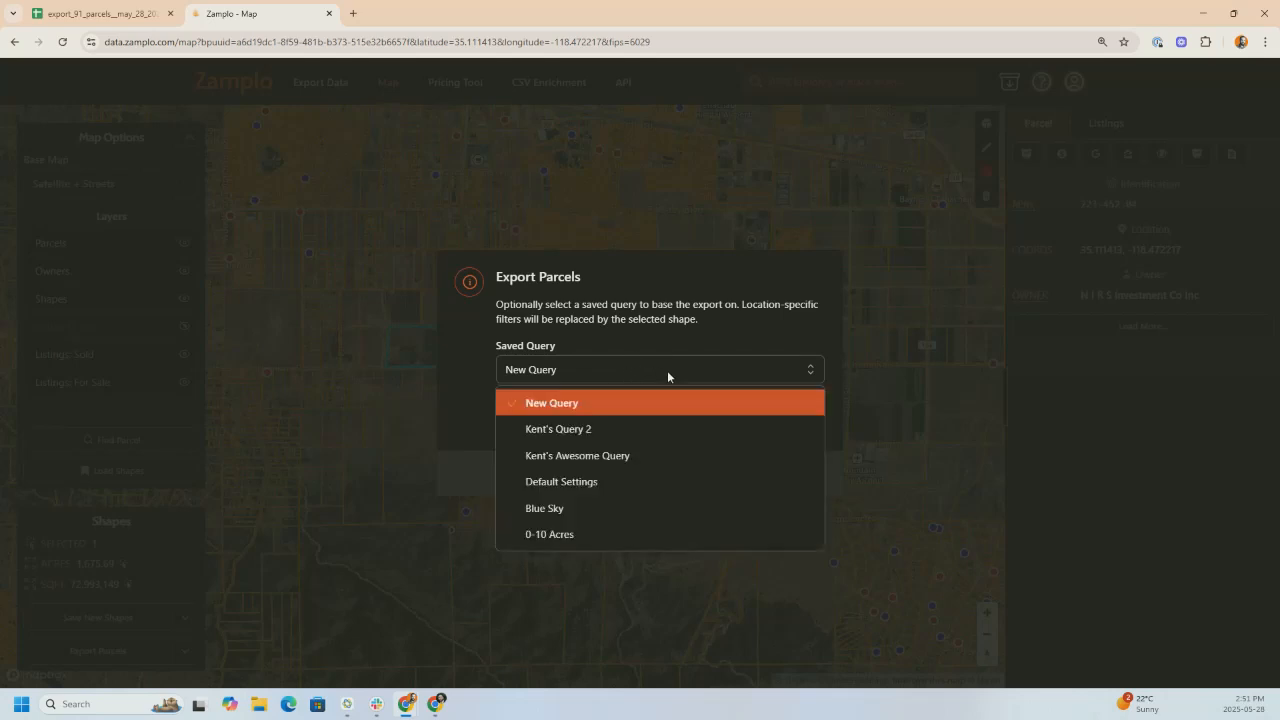
left_click(547, 536)
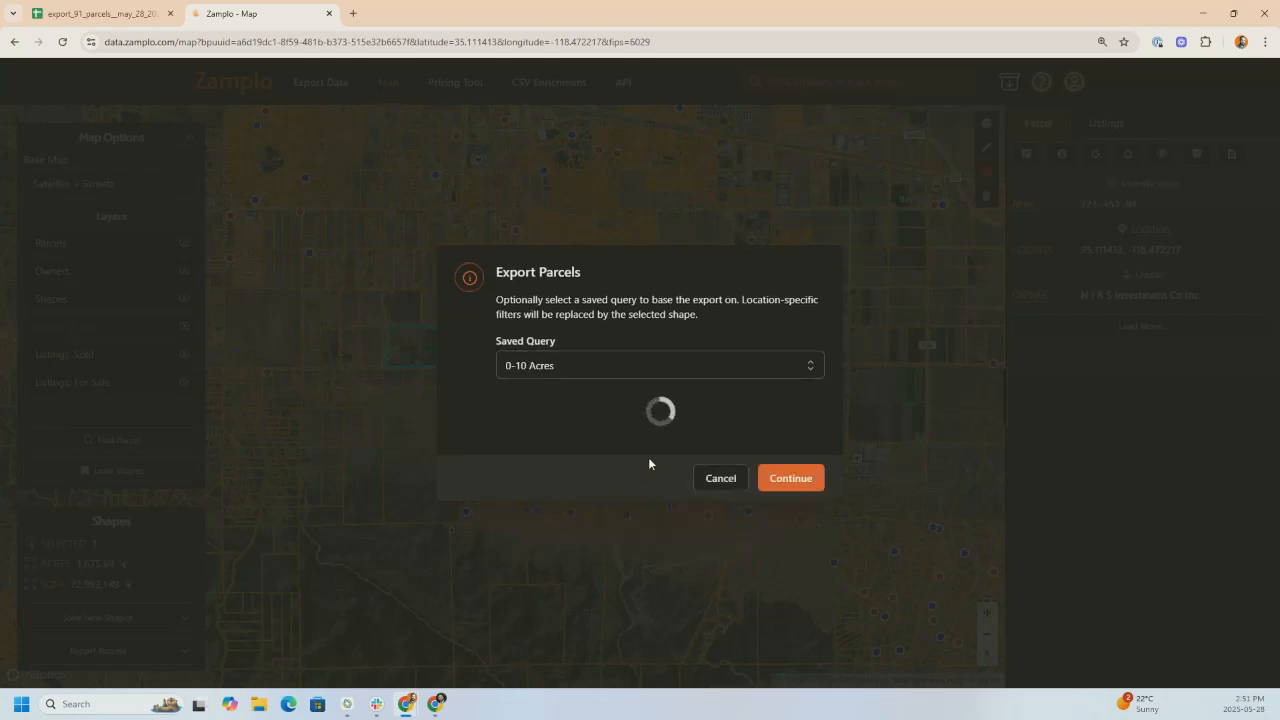
left_click(806, 479)
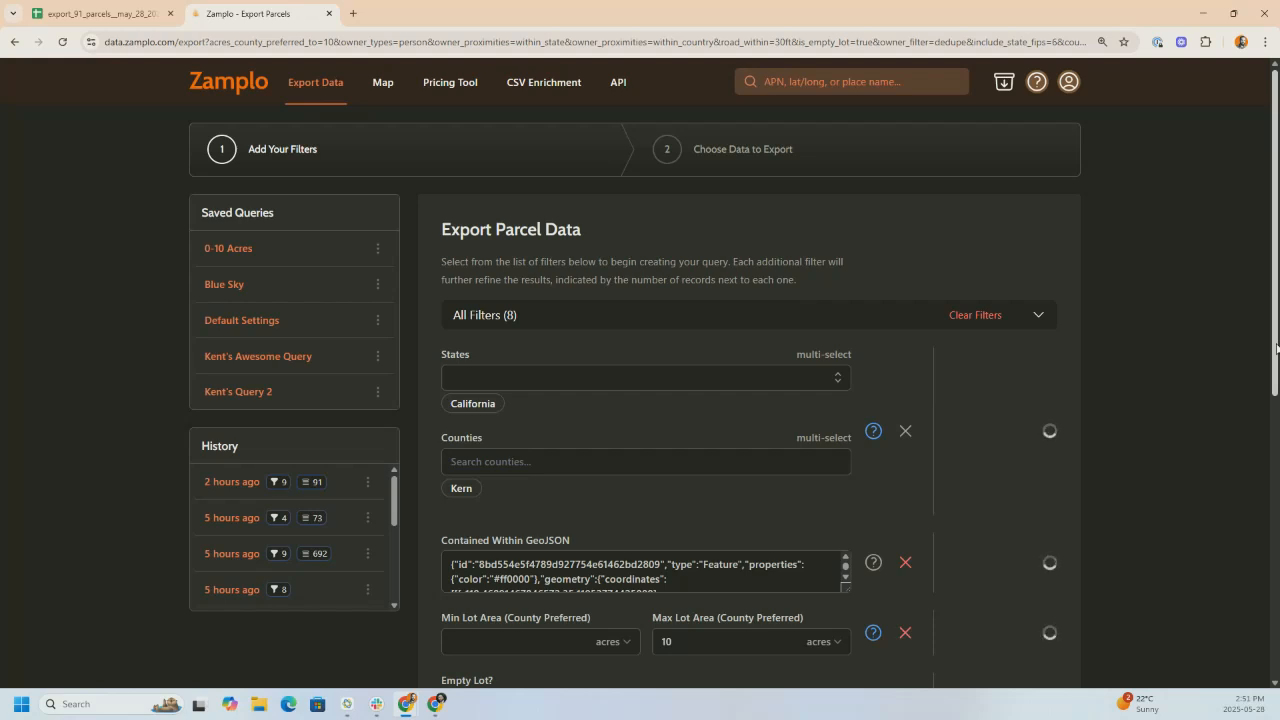
Review the filters loaded for the Kern County export and proceed to choosing the data to export
scroll(1189, 450, "down", 2)
scroll(733, 375, "down", 2)
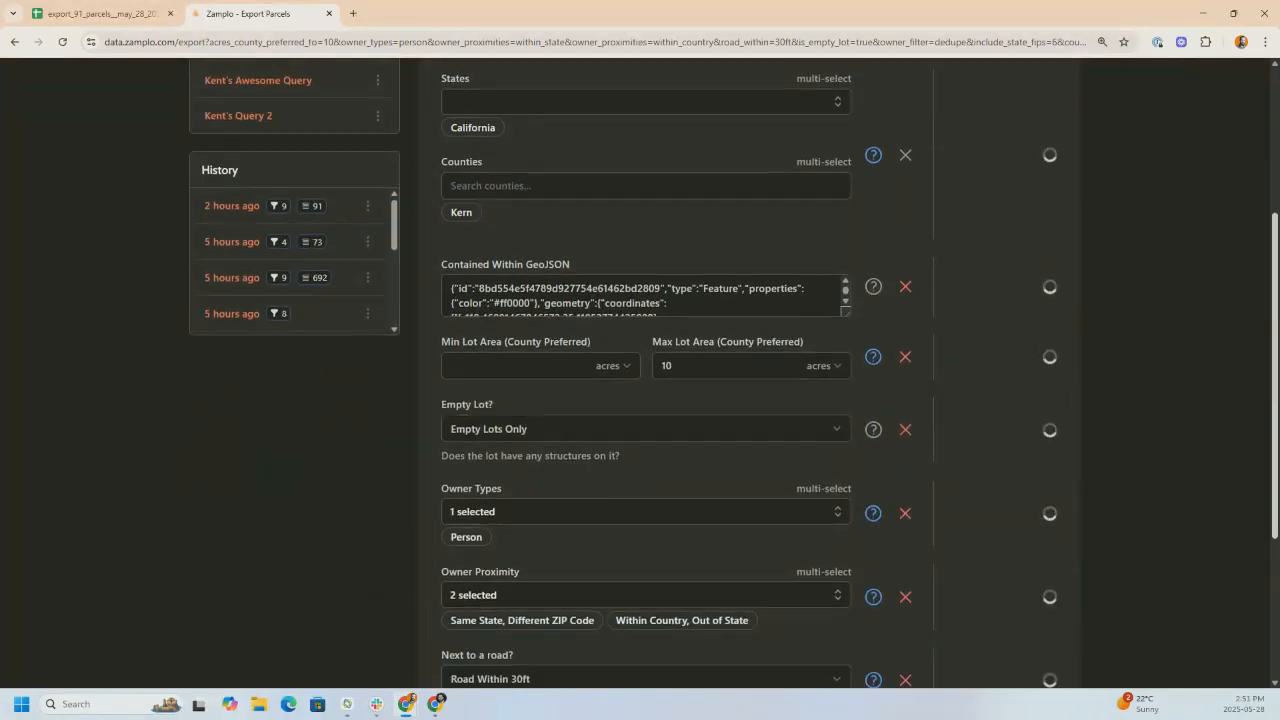
scroll(733, 375, "down", 2)
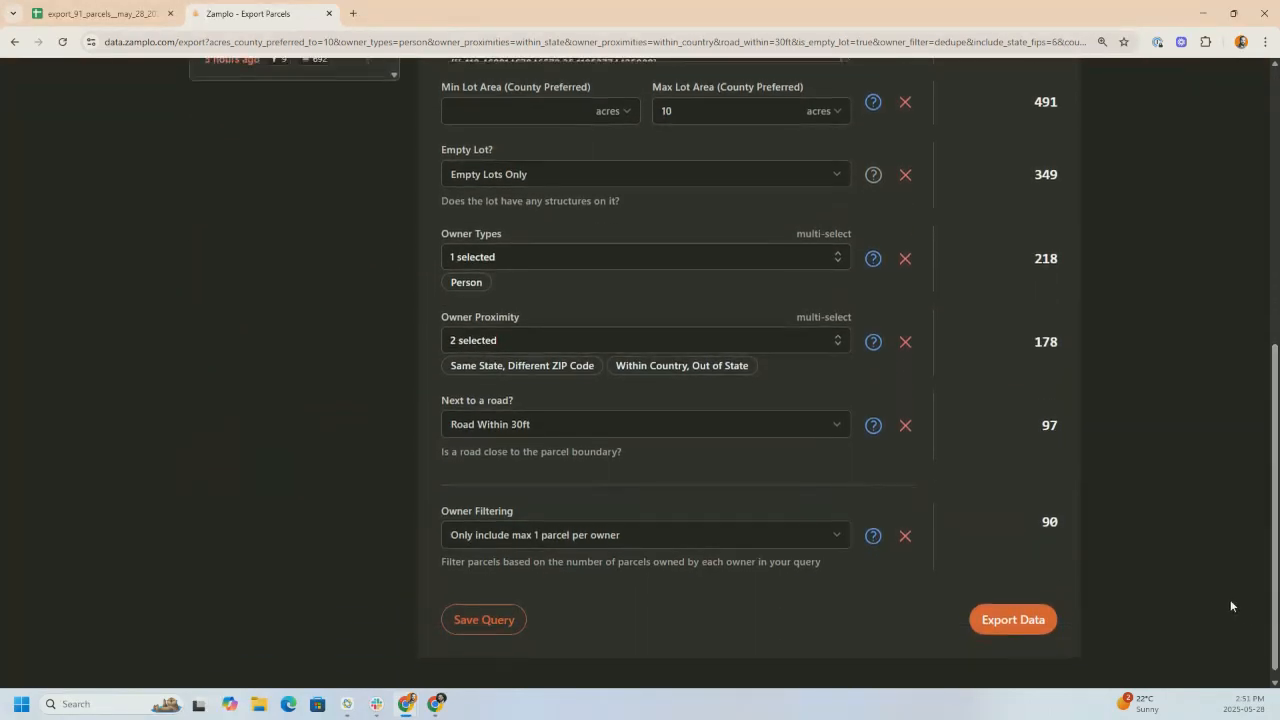
left_click(1018, 620)
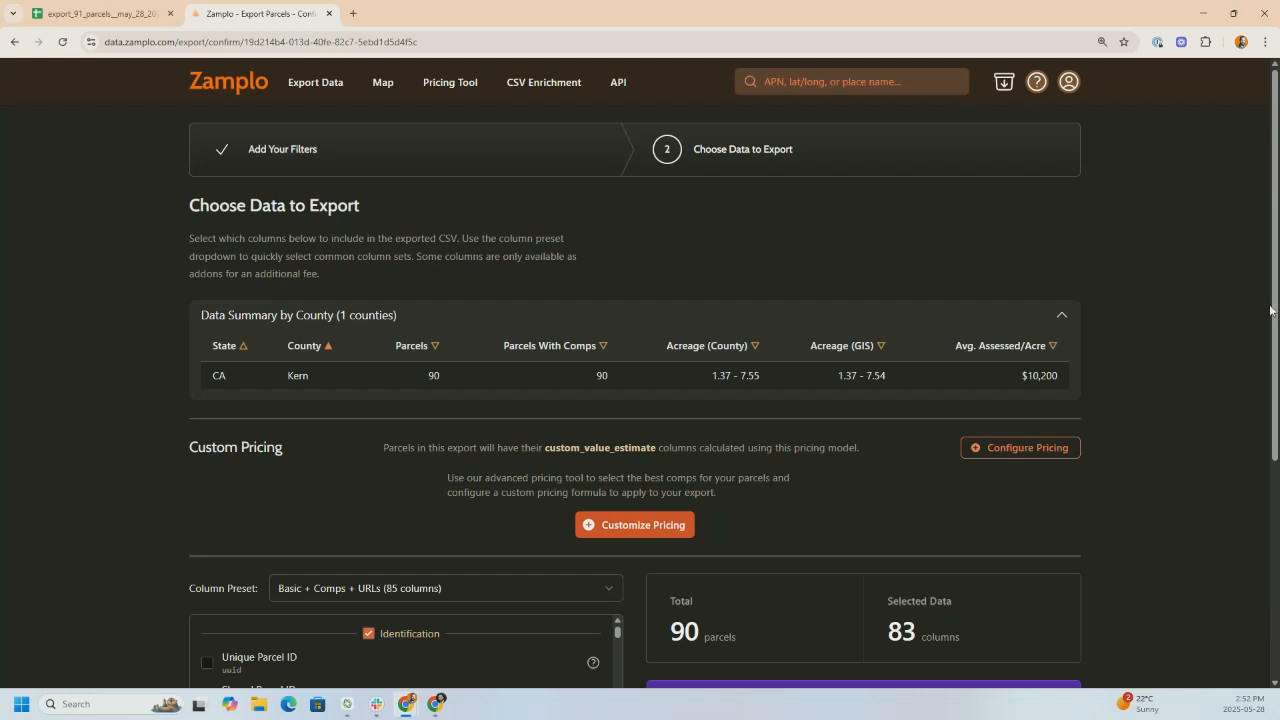
Open custom pricing for the export, remove County from the listing sources, and load the sold listings within 2 miles
scroll(1272, 310, "down", 2)
left_click_drag(1276, 402, 1276, 421)
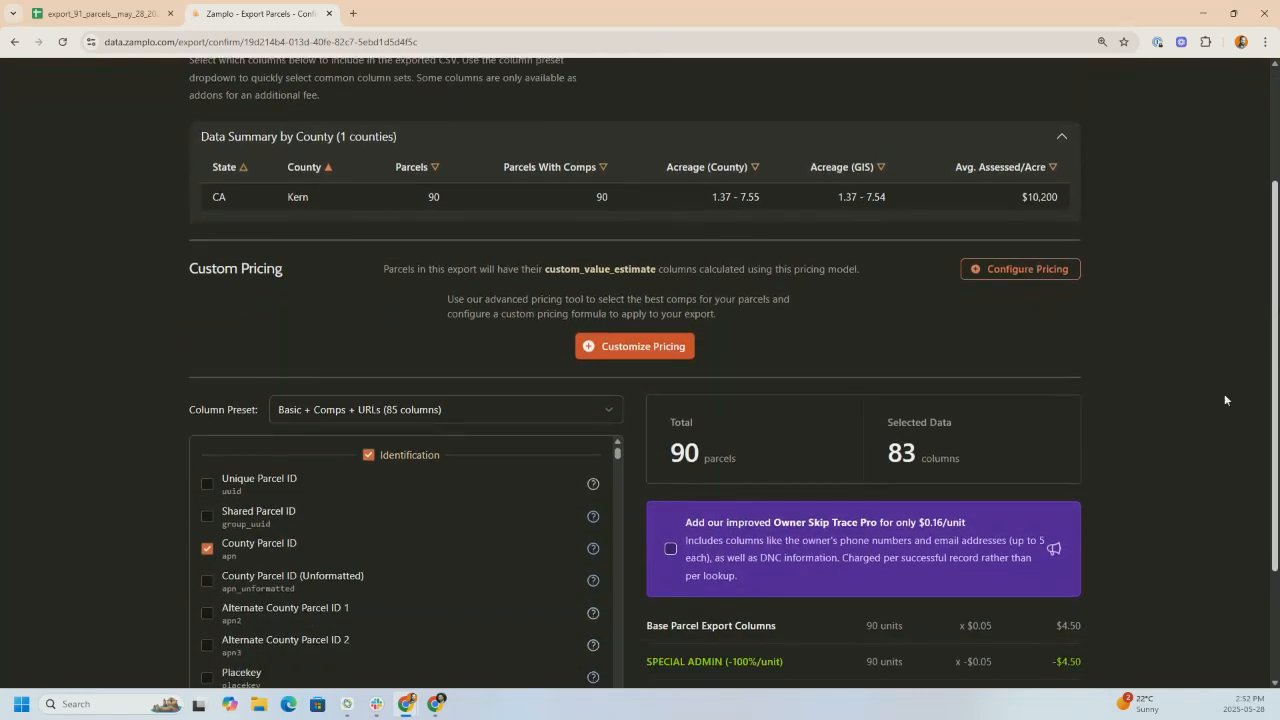
left_click(601, 350)
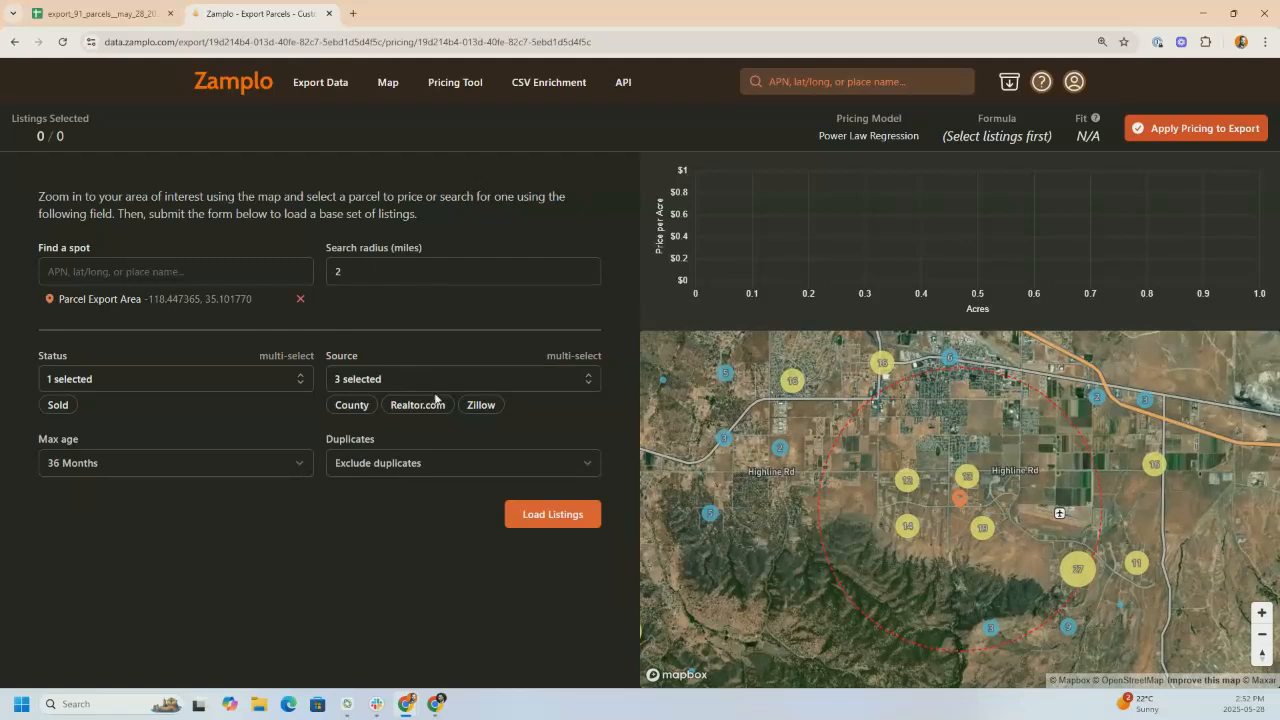
left_click(350, 406)
left_click(577, 520)
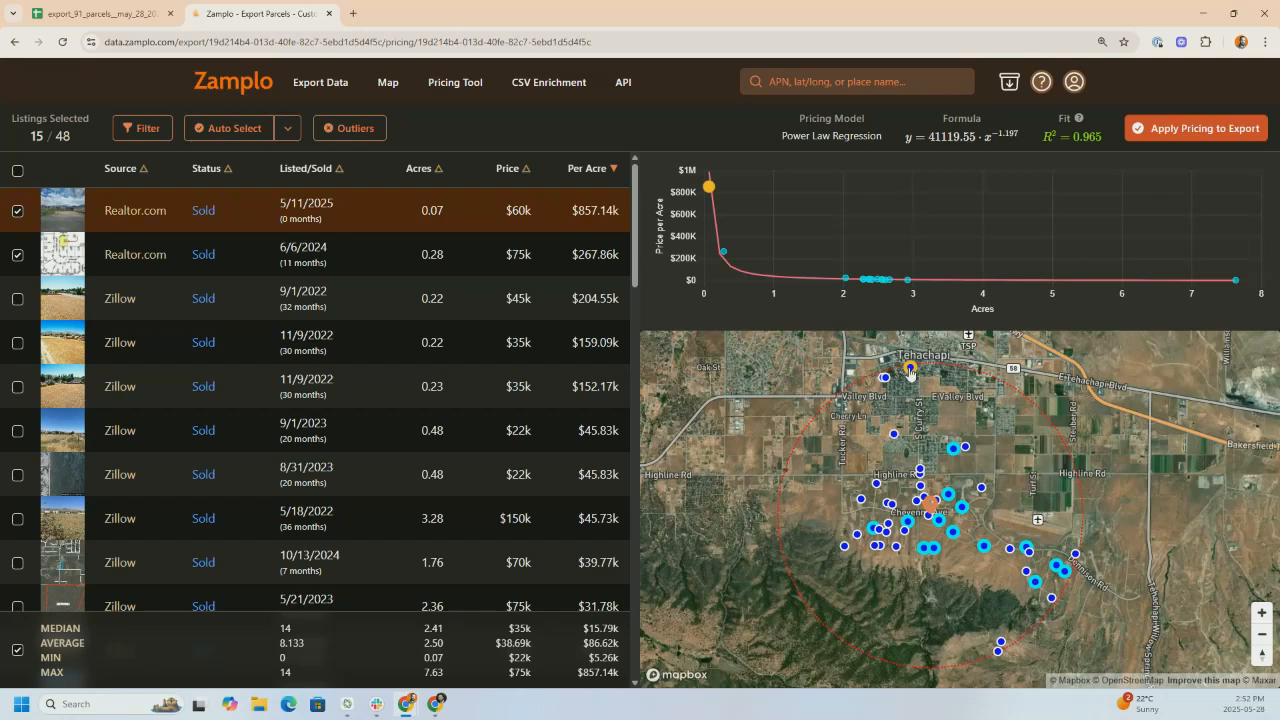
View the Realtor.com page of the 0.07-acre listing sold 5/11/2025 and return to the pricing tool
left_click(133, 210)
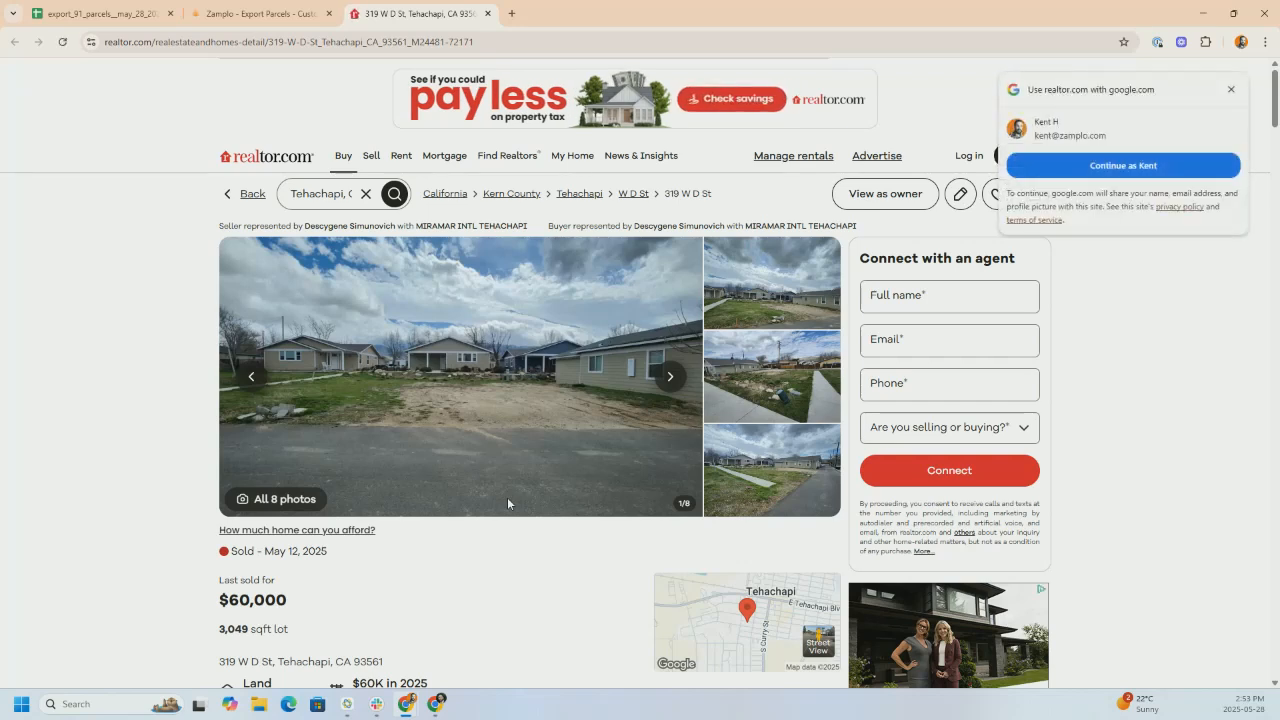
left_click(489, 15)
left_click(489, 15)
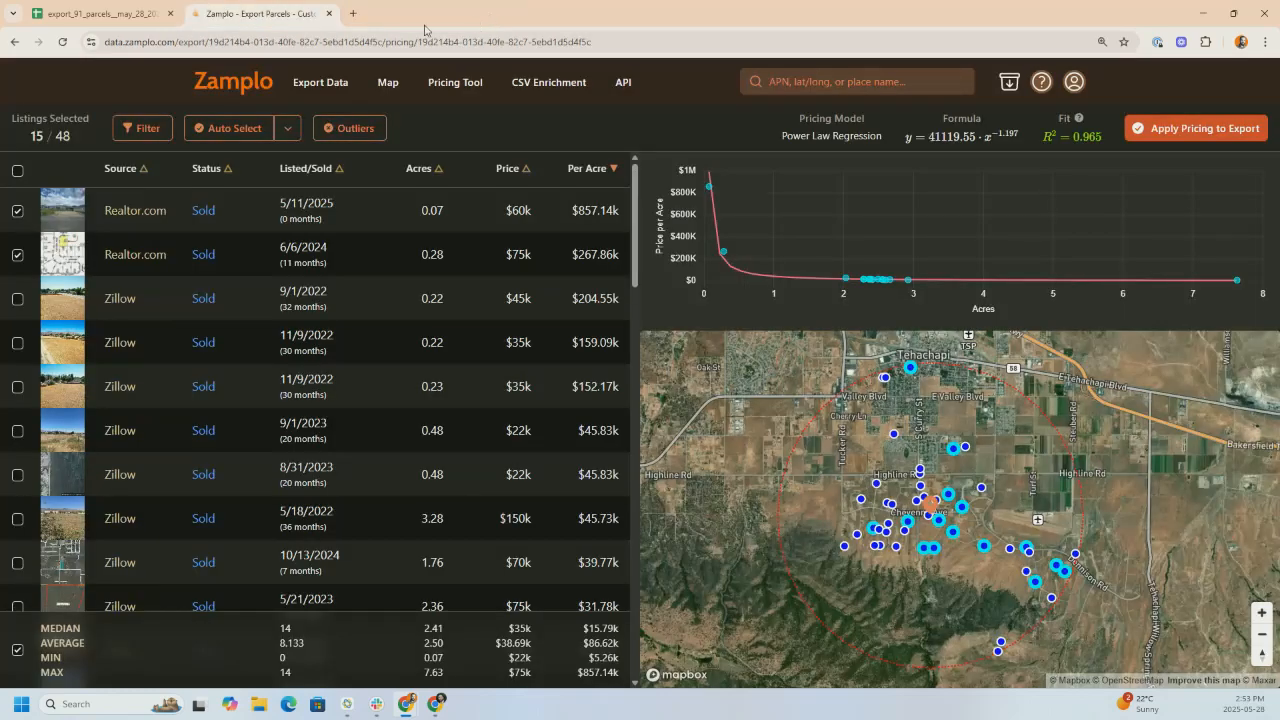
Exclude the 0.07-acre, 0.28-acre and 7.63-acre comparables and a low-priced one of about 2.6 acres from the pricing model
left_click(17, 211)
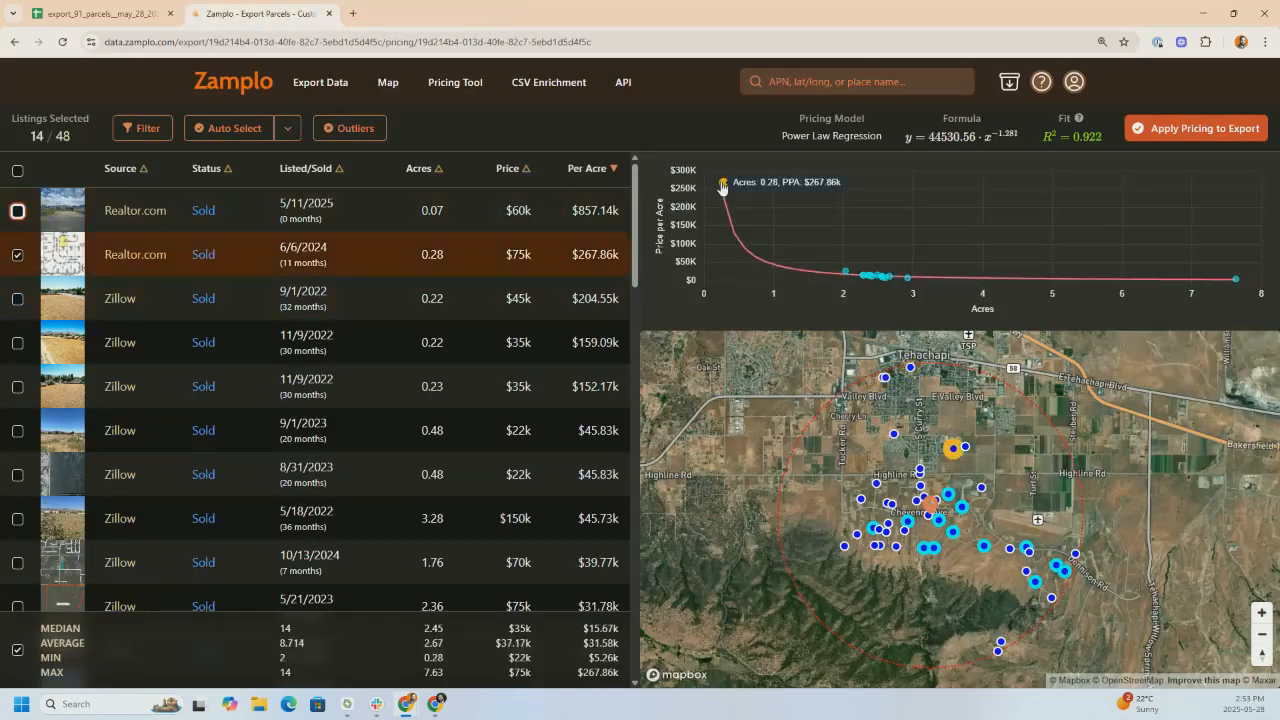
left_click(723, 186)
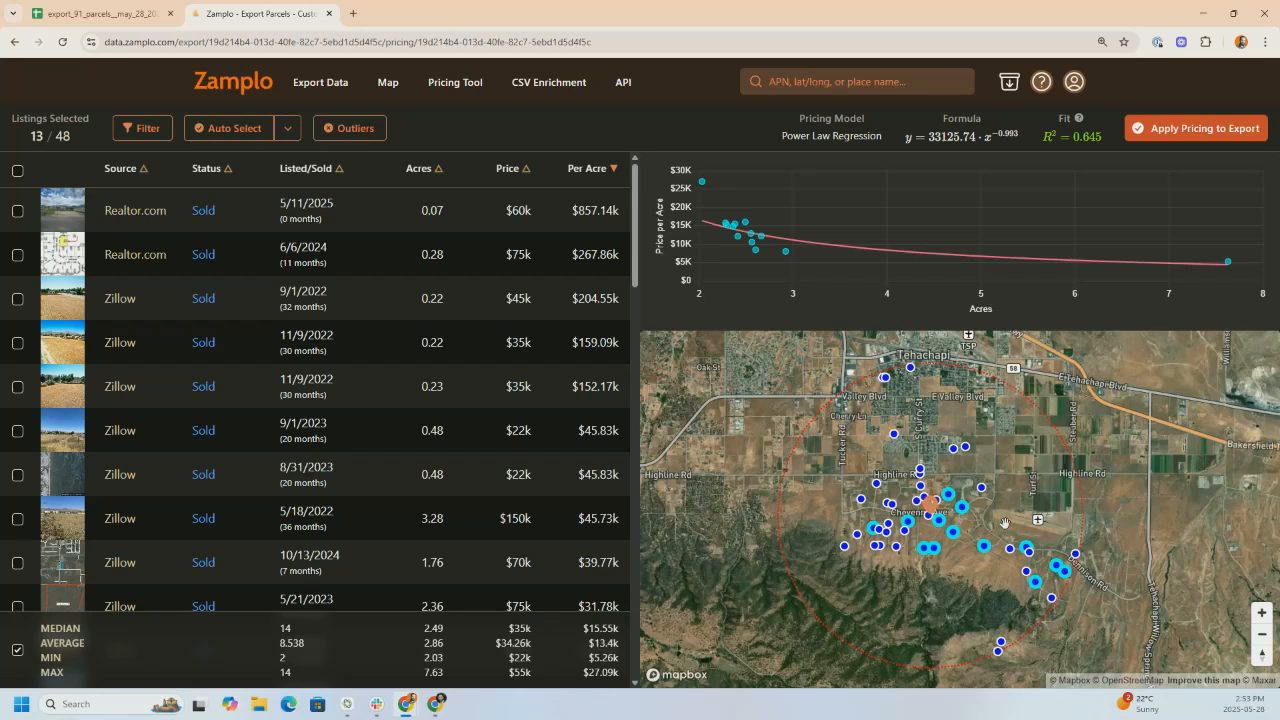
left_click(753, 247)
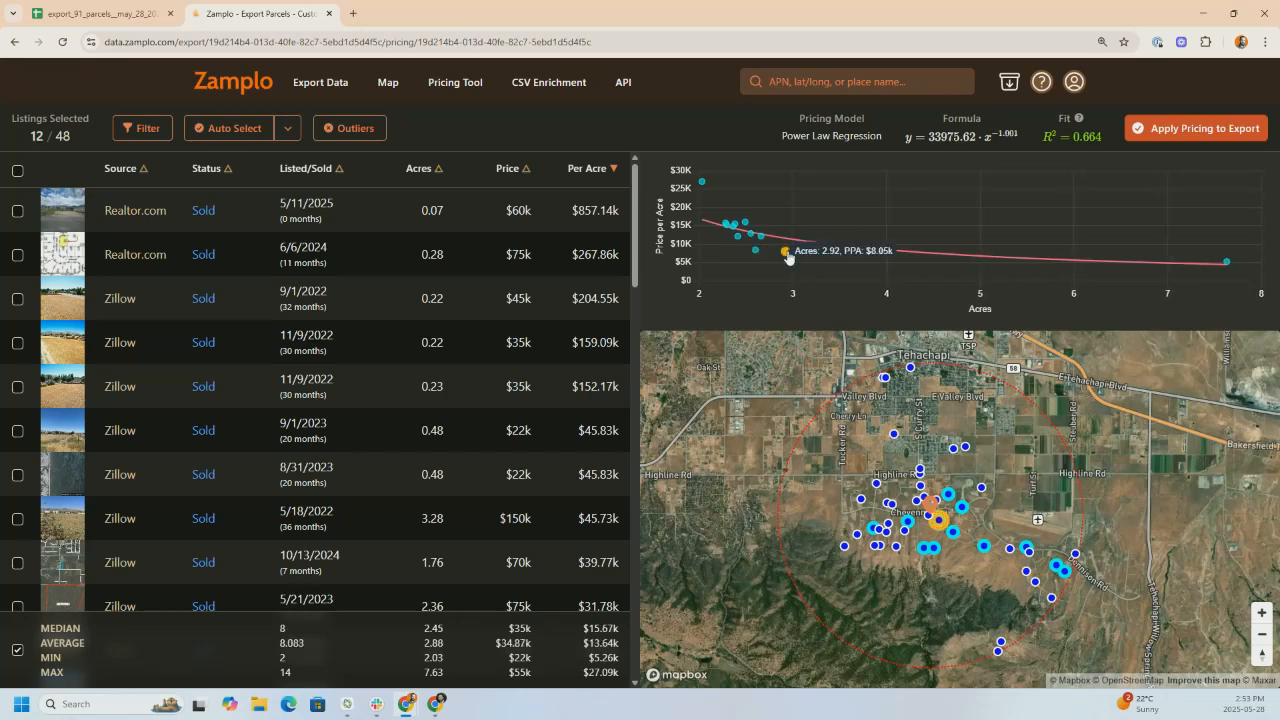
left_click(1227, 265)
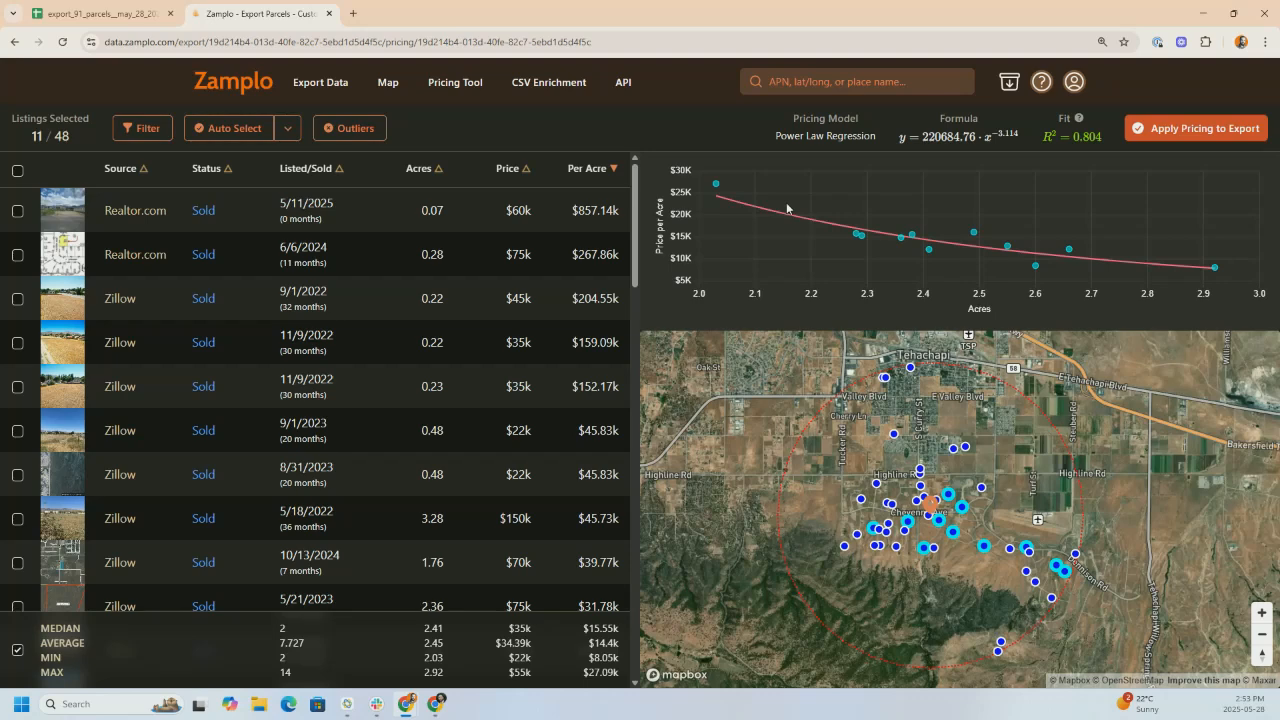
Apply the custom pricing model to the parcel export and review its summary and price-per-acre chart
left_click(1222, 134)
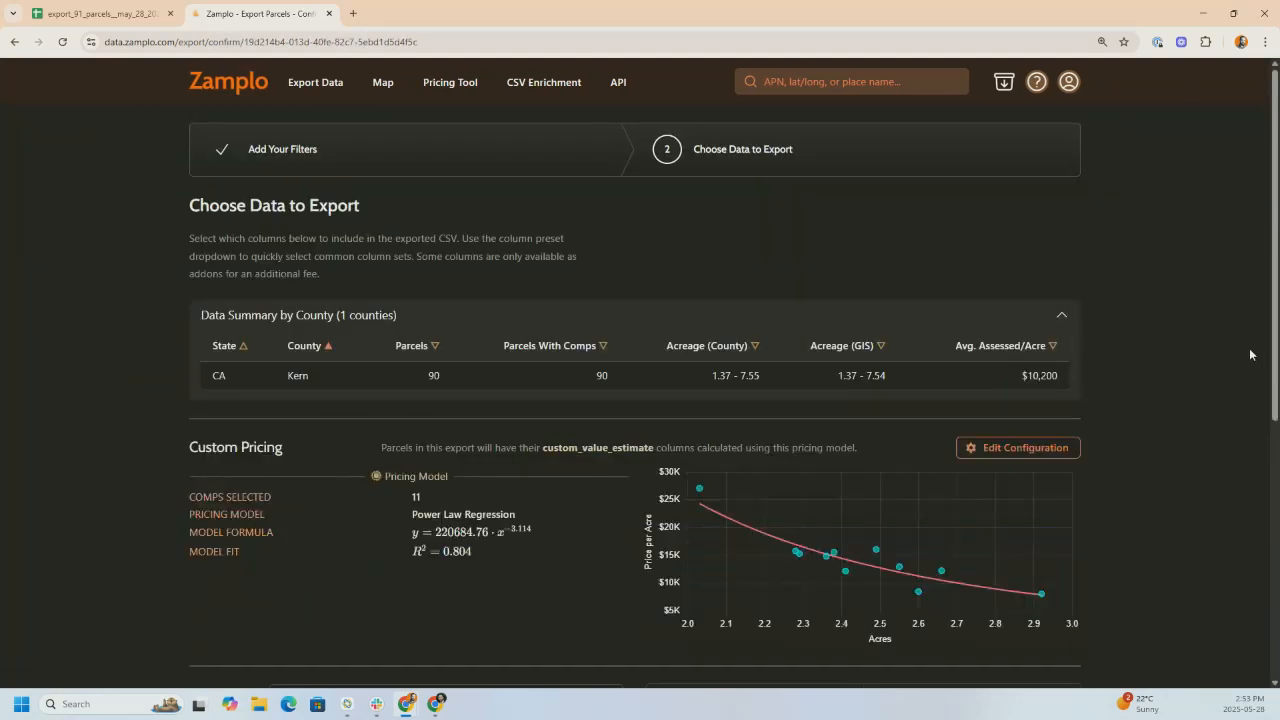
scroll(1268, 340, "down", 2)
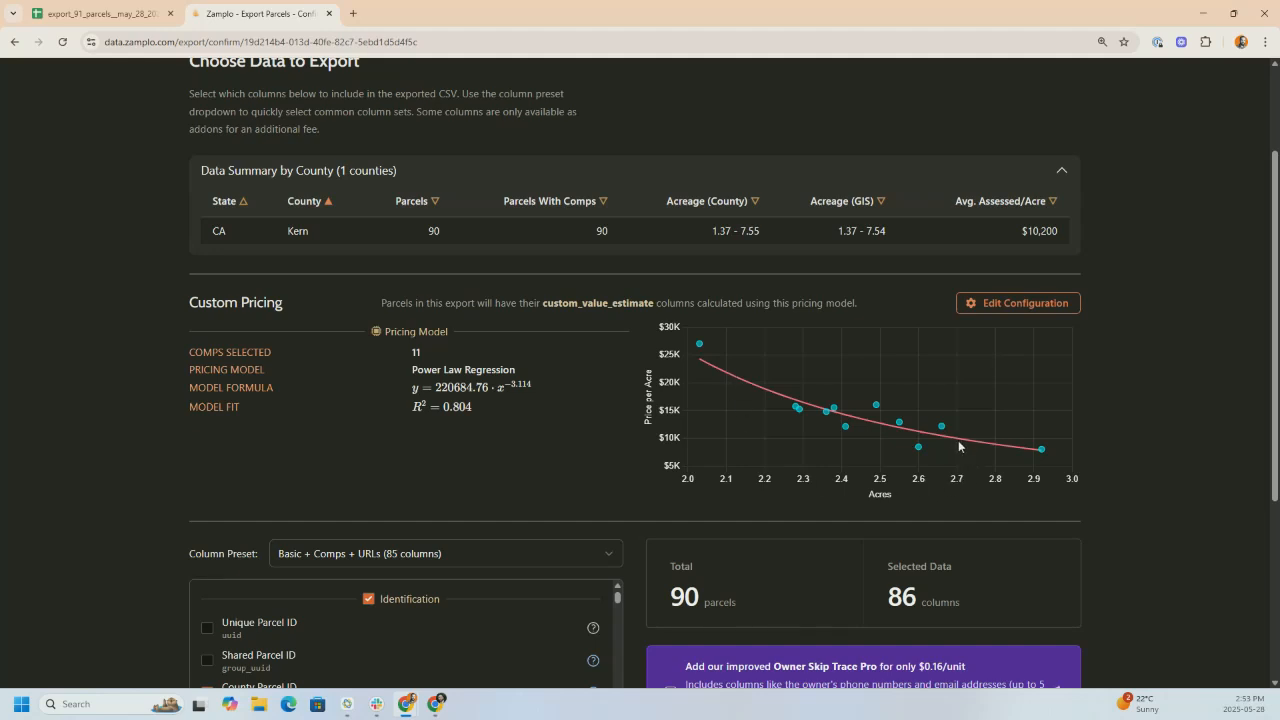
mouse_move(957, 445)
In the export_91_parcels spreadsheet in Google Sheets, widen the custom_value_estimate column and insert an empty column directly after it
left_click(114, 14)
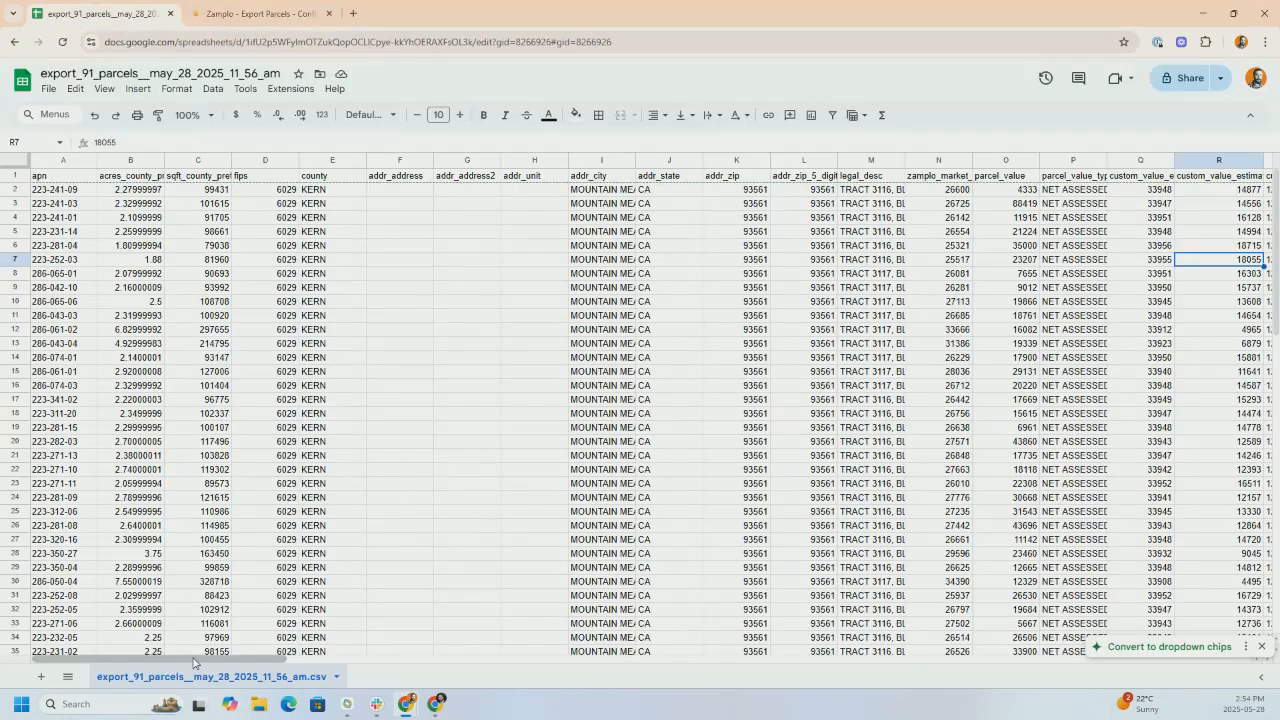
scroll(248, 660, "right", 5)
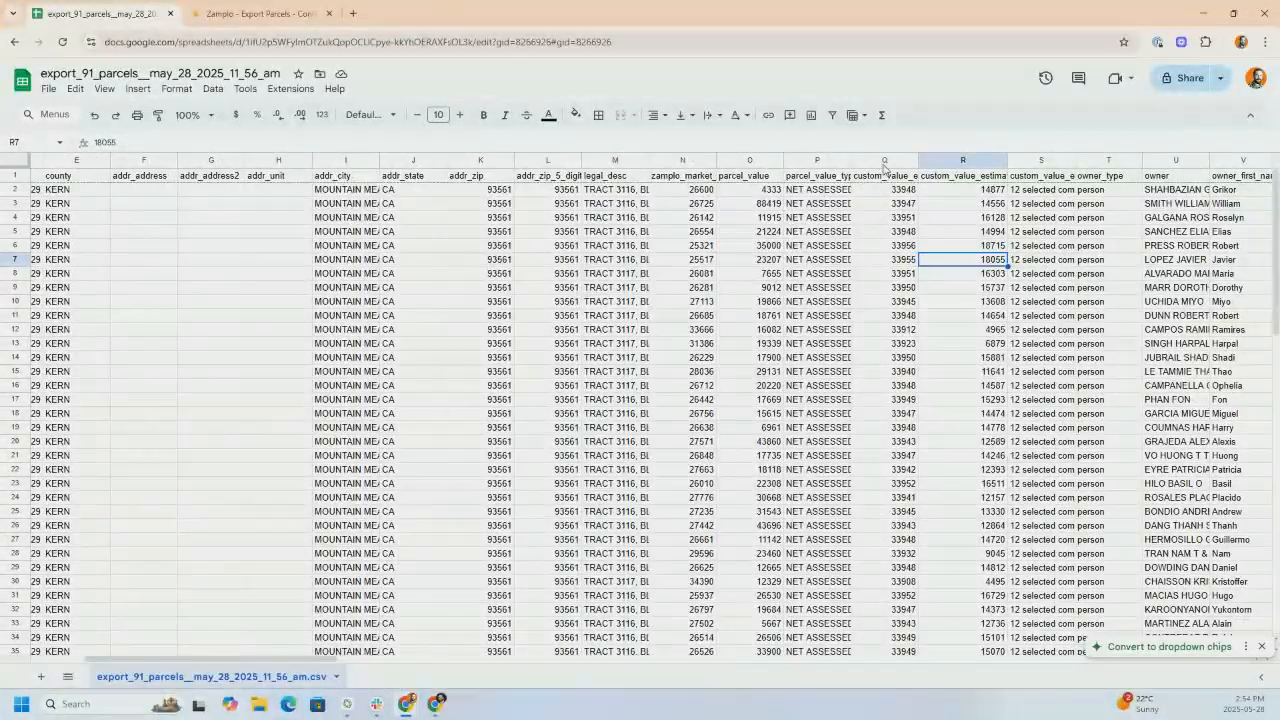
left_click(884, 160)
left_click_drag(918, 163, 1025, 165)
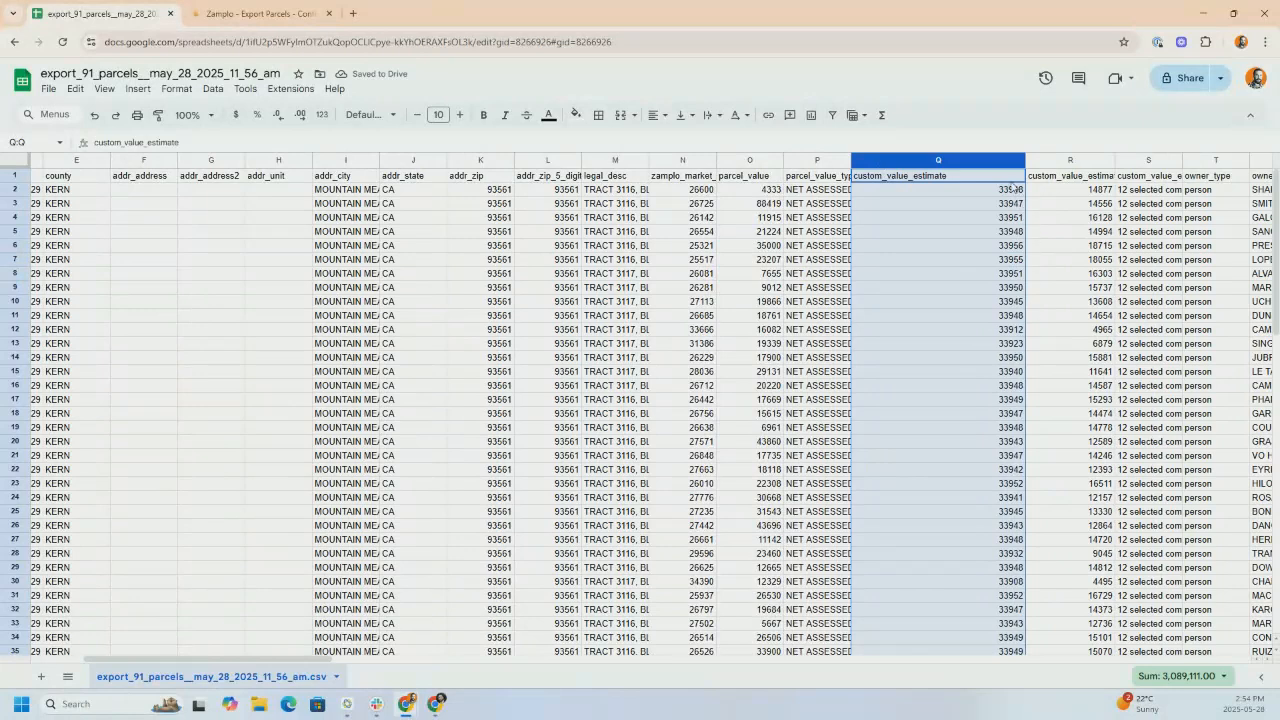
right_click(988, 161)
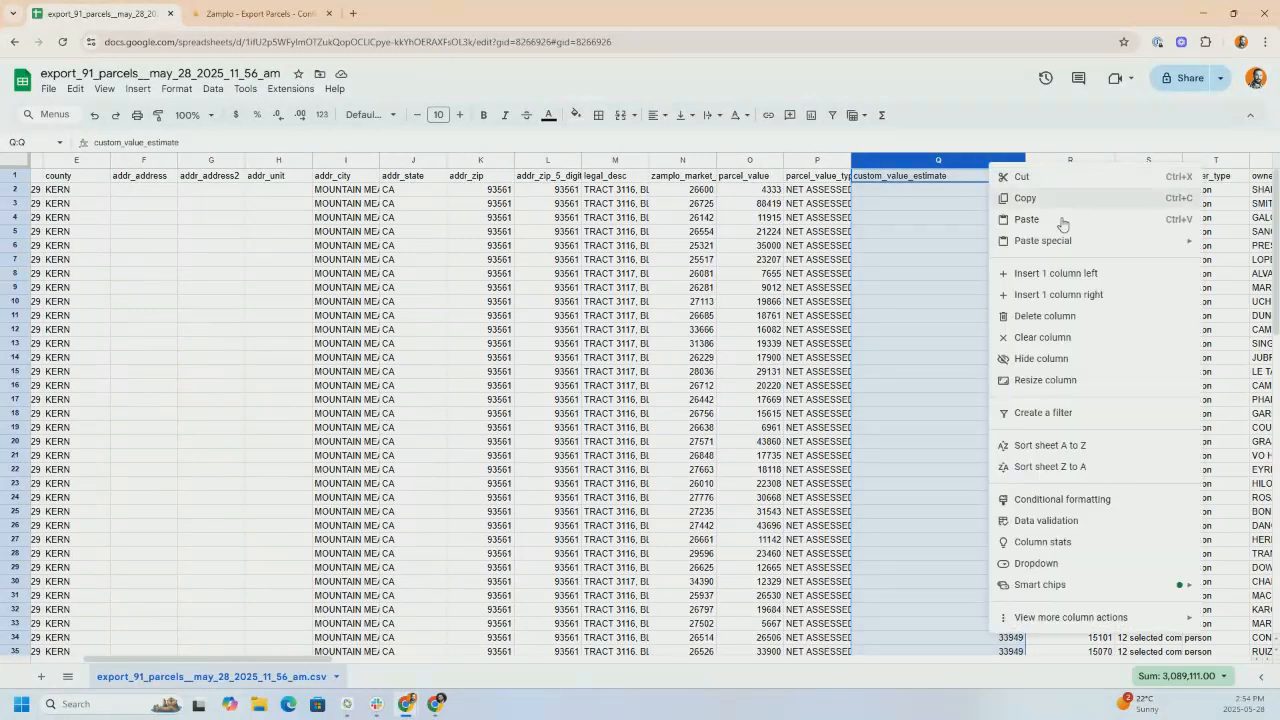
left_click(1062, 298)
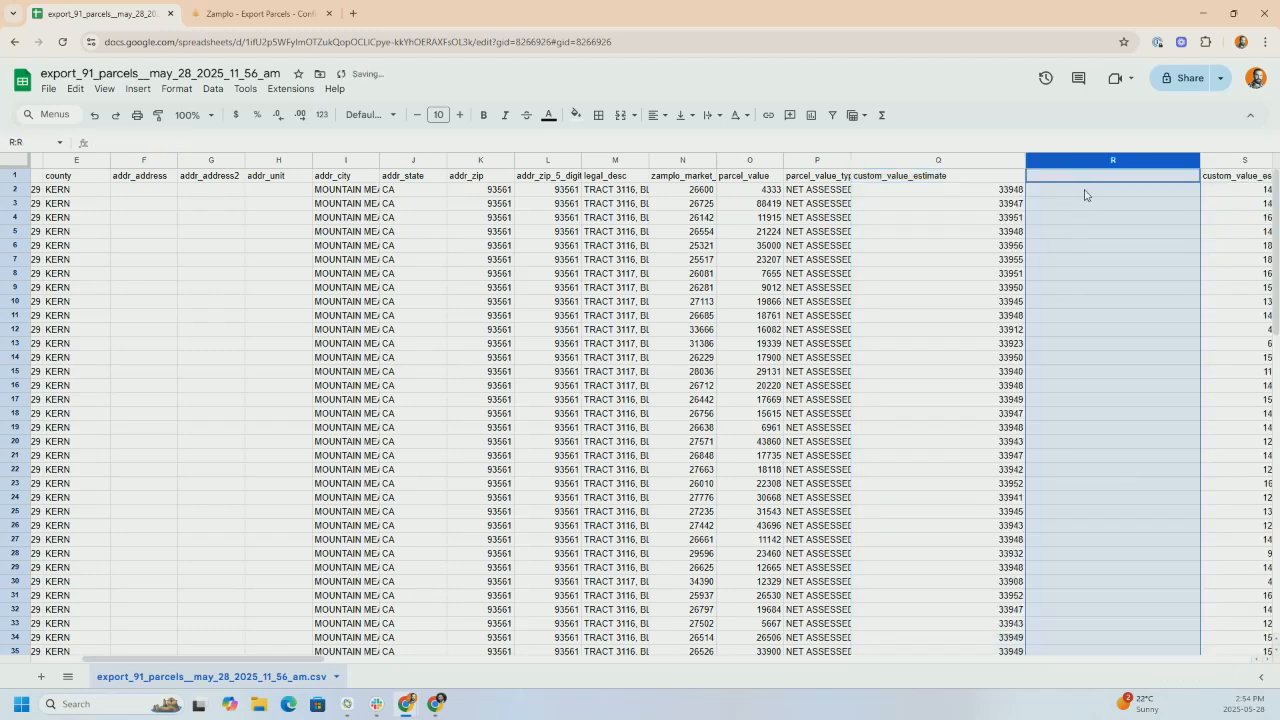
Calculate 30% of each custom_value_estimate in column R with =Q2*0.3, and autofill the formula down the remaining rows
left_click(1085, 193)
type("=")
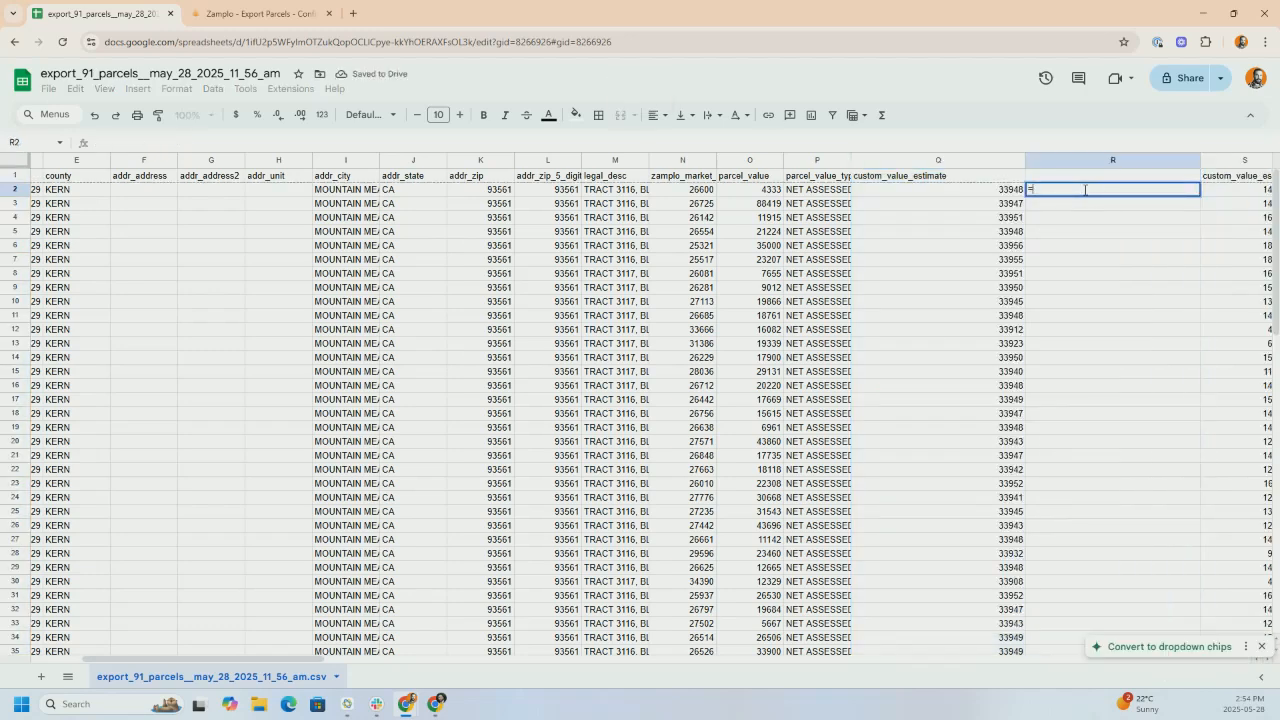
left_click(1010, 190)
type("*0.3")
key("Return")
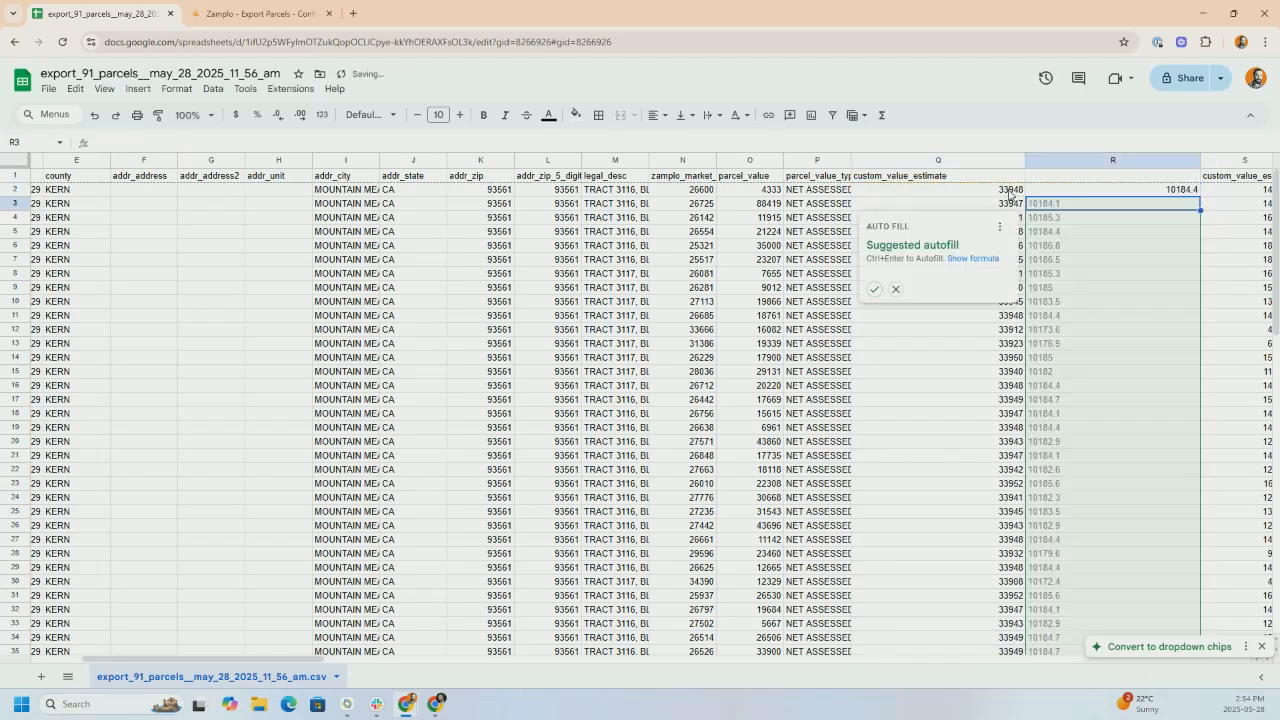
left_click(874, 289)
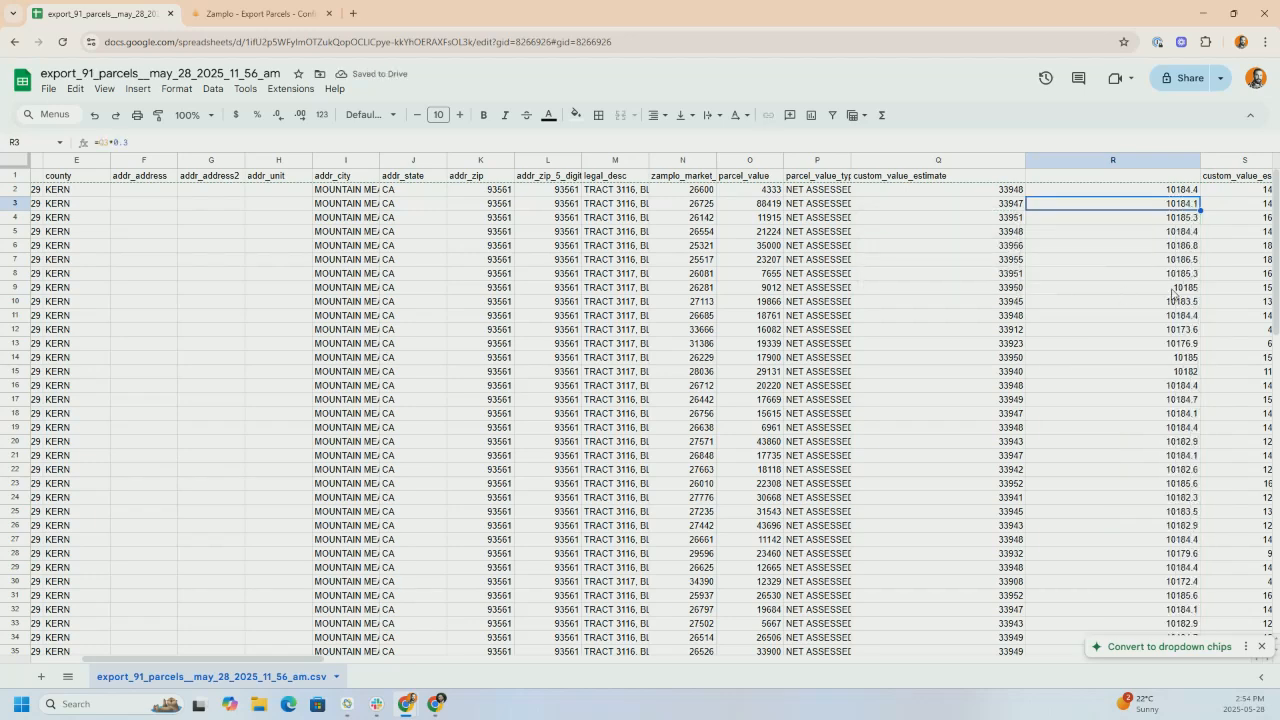
Switch back to Zamplo and review the export's custom pricing model, column selection and cost
left_click(240, 14)
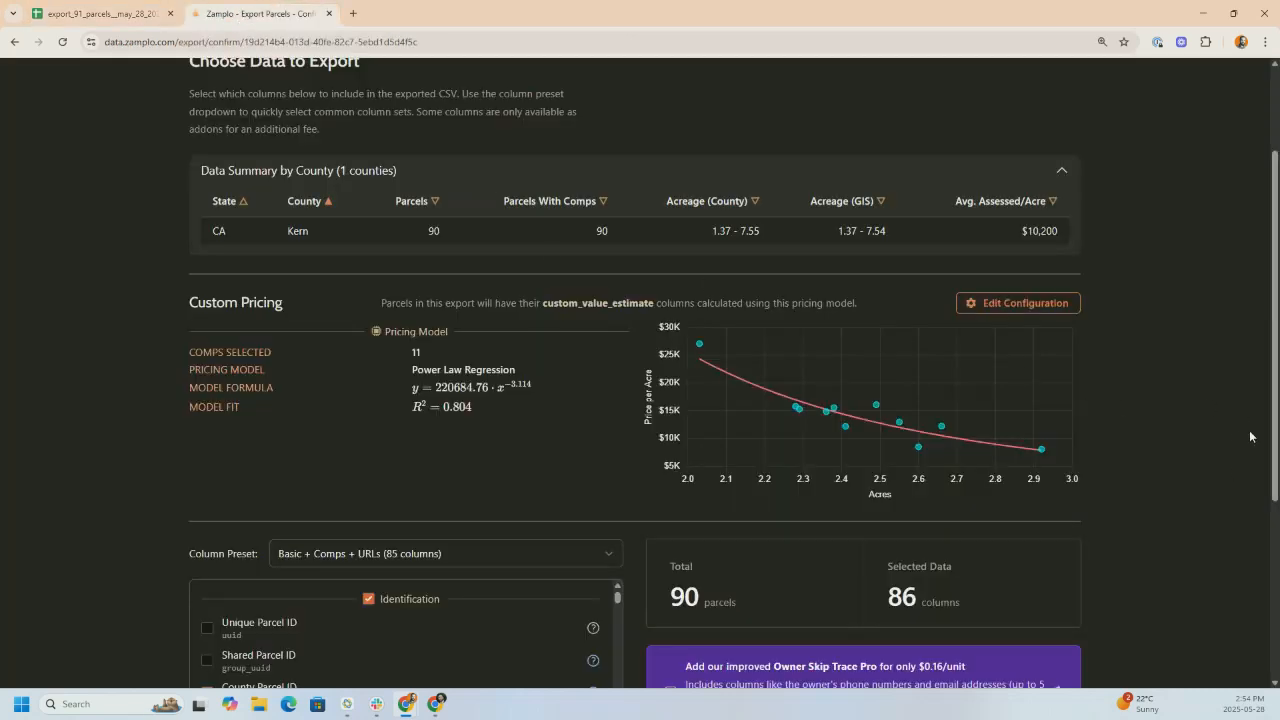
scroll(1277, 402, "down", 3)
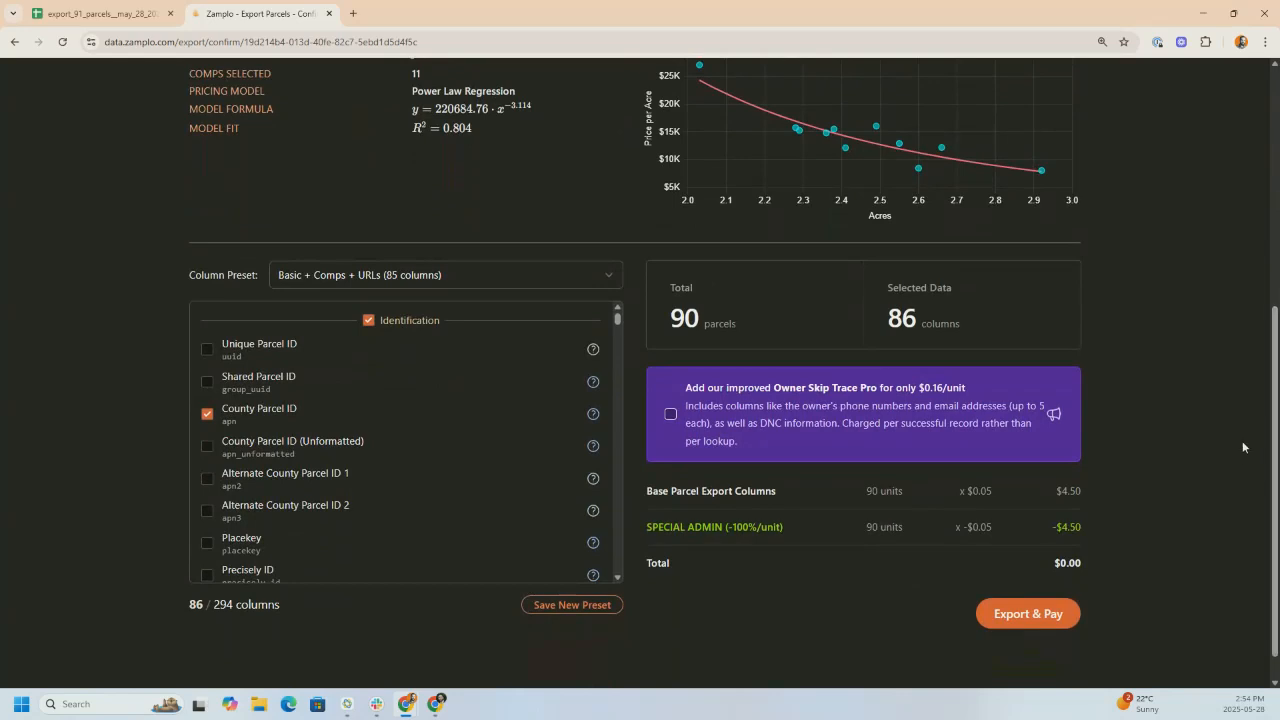
scroll(1273, 360, "up", 5)
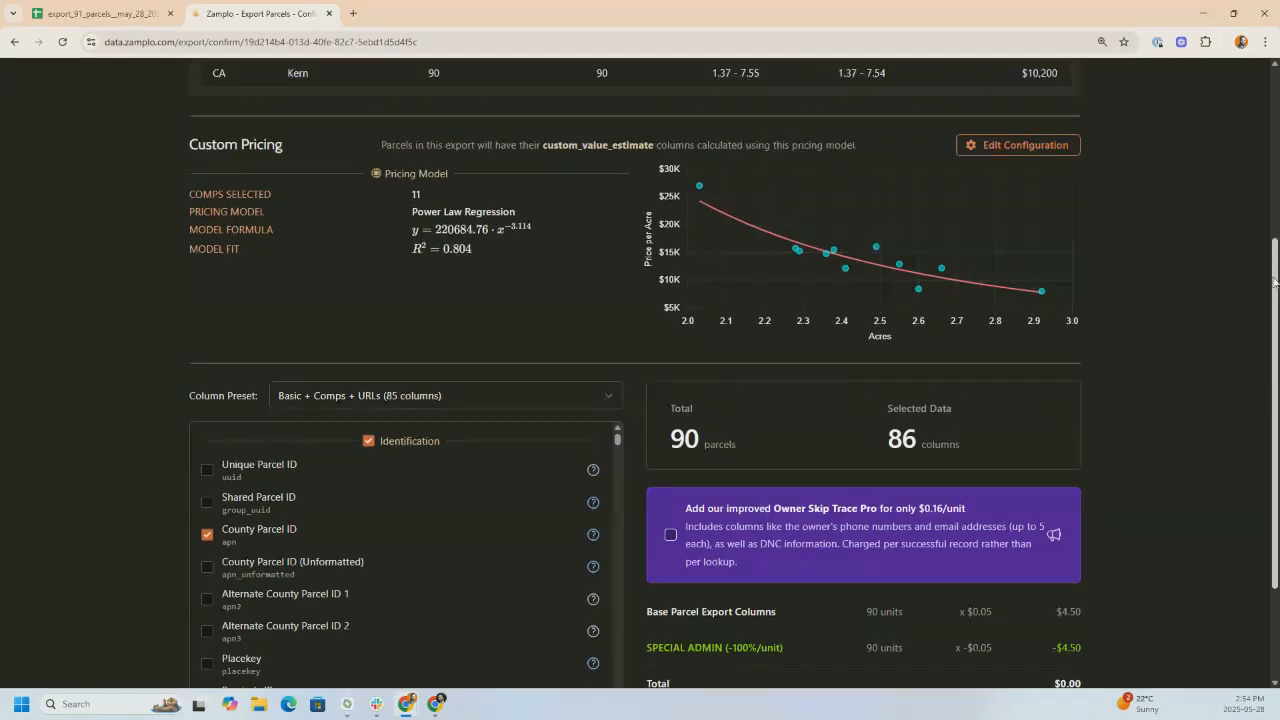
Search for the place Tehachapi CA, USA and open it on the map
left_click(835, 81)
type("tehach")
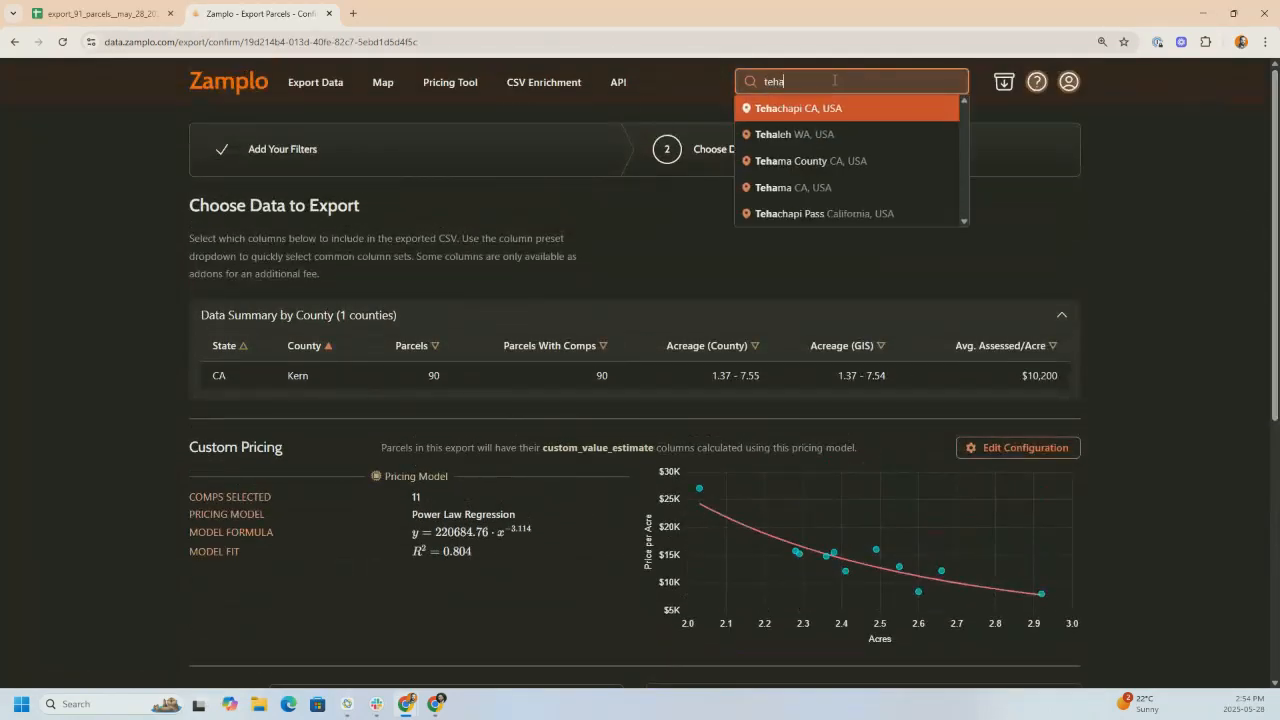
left_click(800, 108)
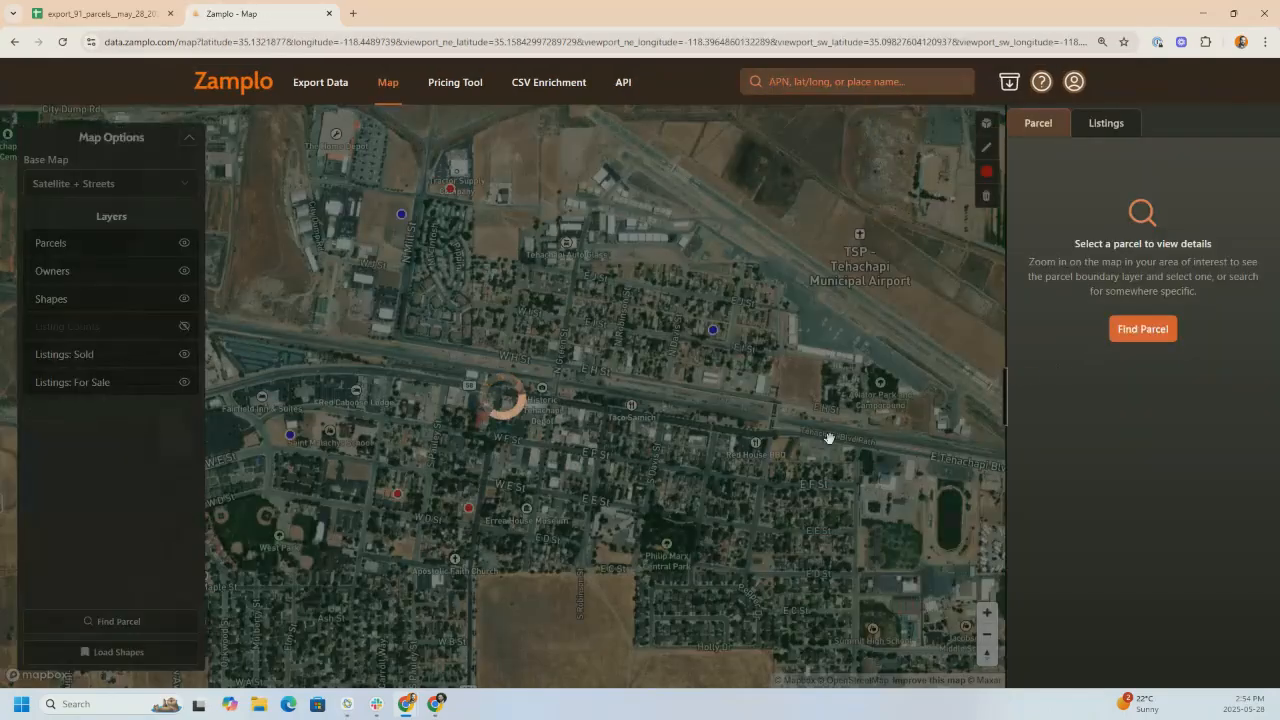
Select the parcel on Huron Pl just east of Summit Rd and south of Cheyenne Ave to show its details
scroll(656, 533, "up", 5)
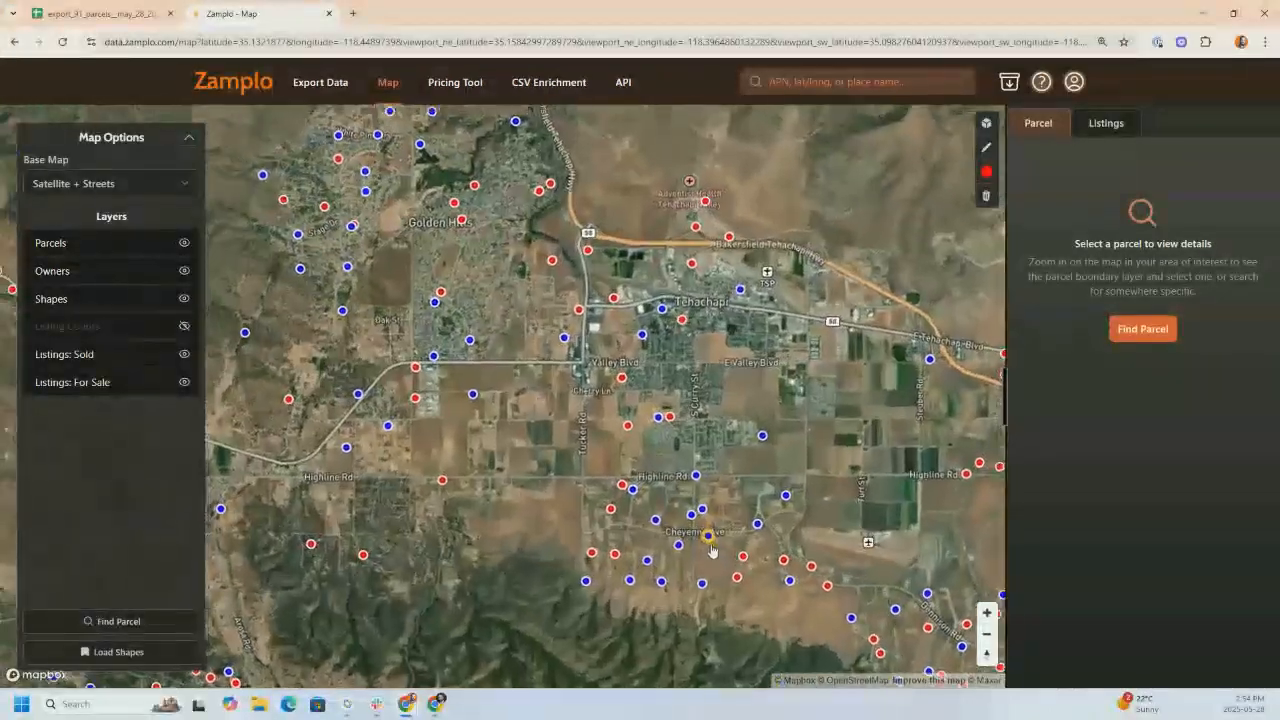
scroll(708, 561, "up", 5)
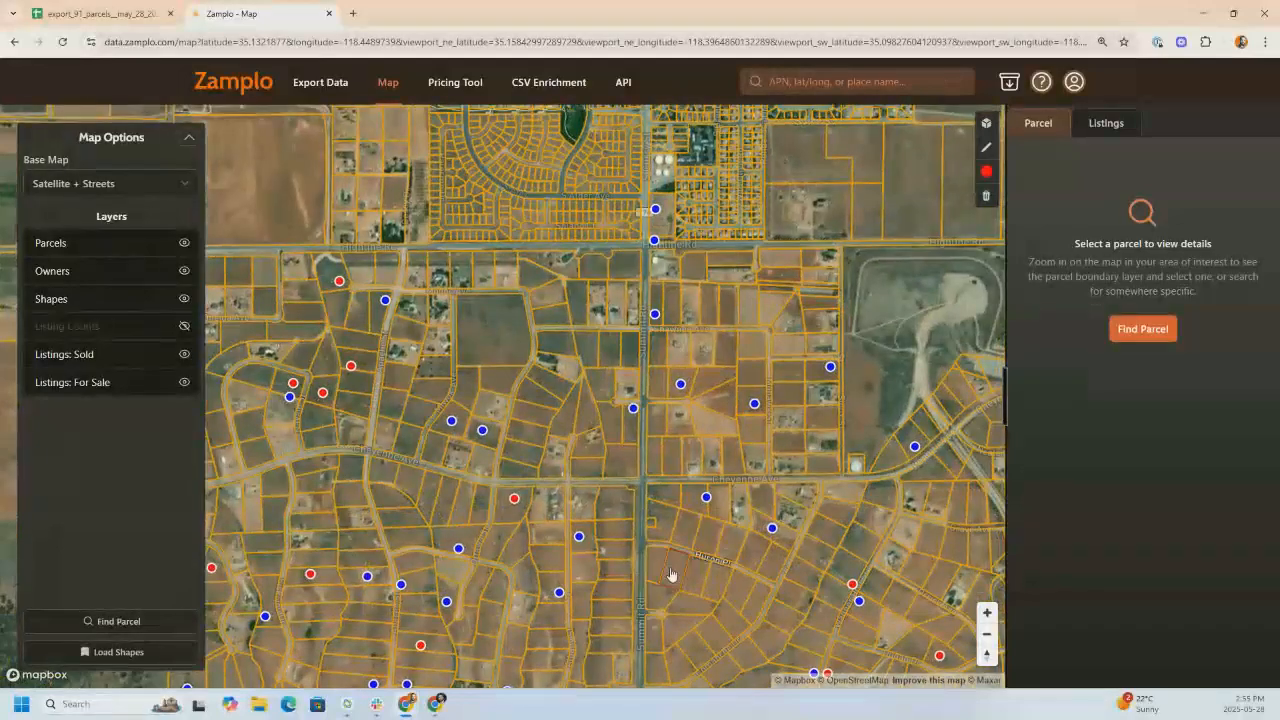
left_click(683, 576)
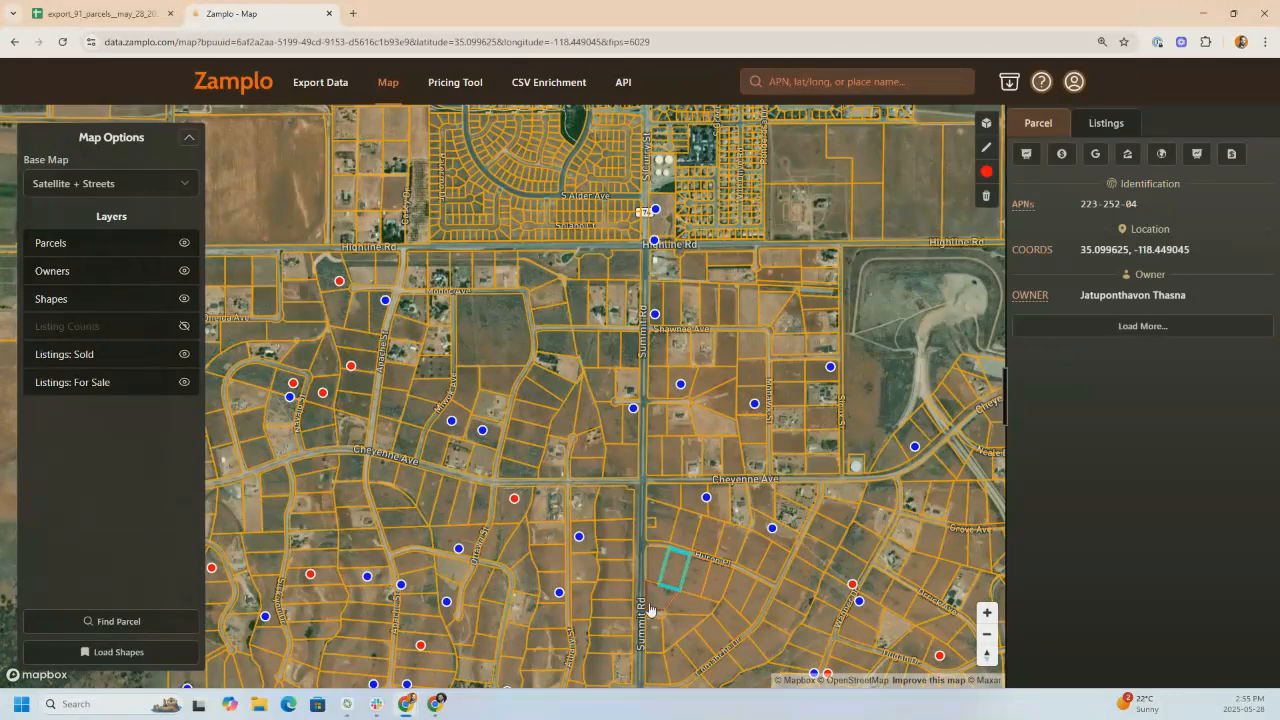
Open custom pricing for the selected parcel and exclude the 0.07-acre, 0.43-acre and 0.17-acre comparables from its model
left_click(1062, 156)
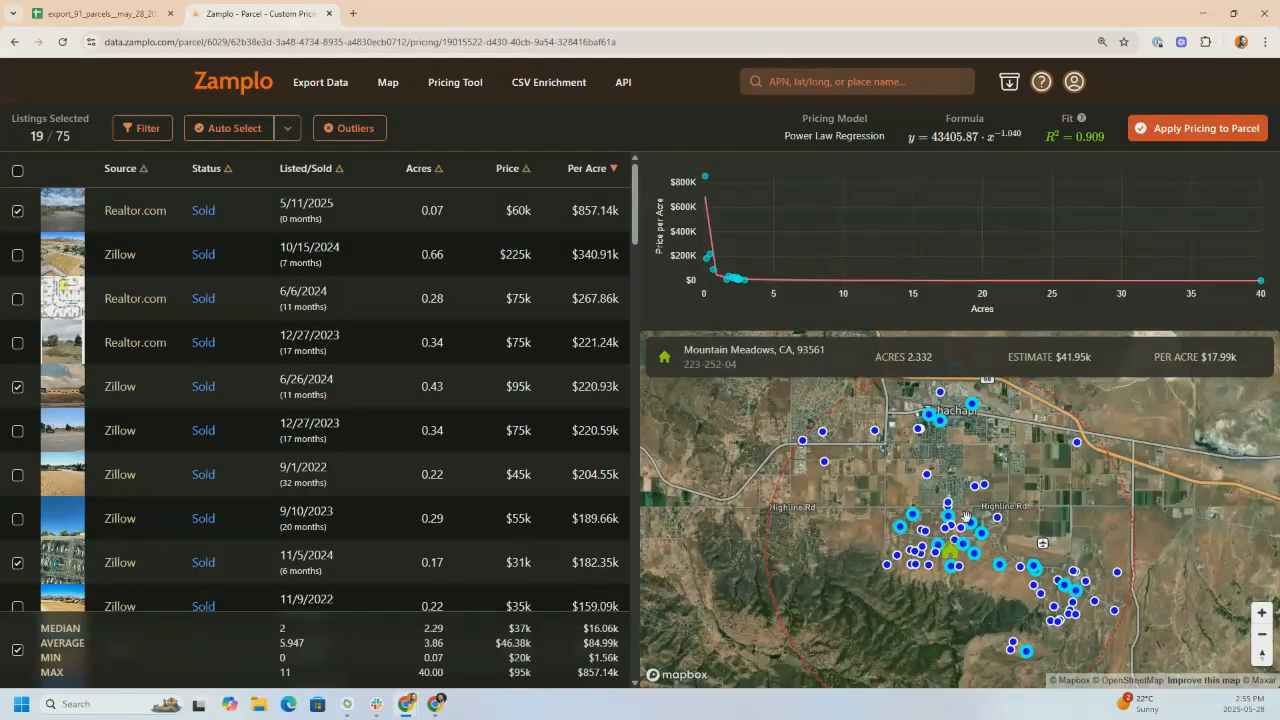
left_click(708, 181)
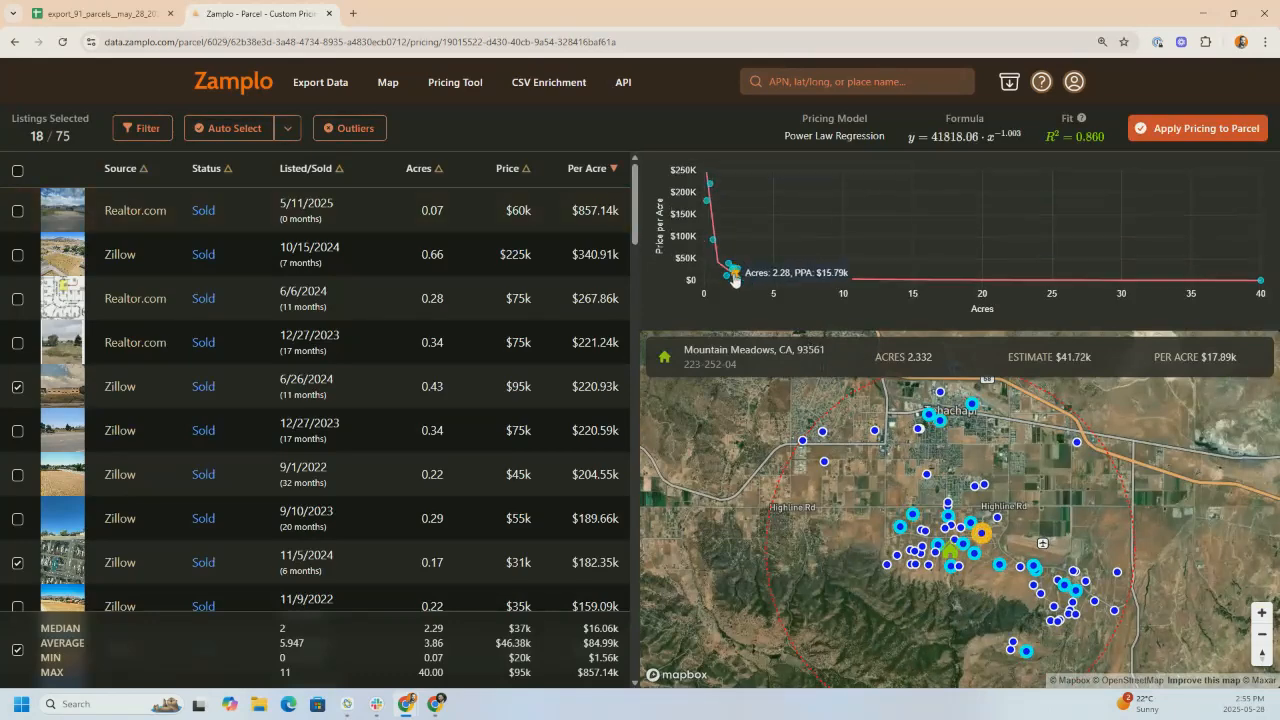
left_click(710, 183)
left_click(709, 186)
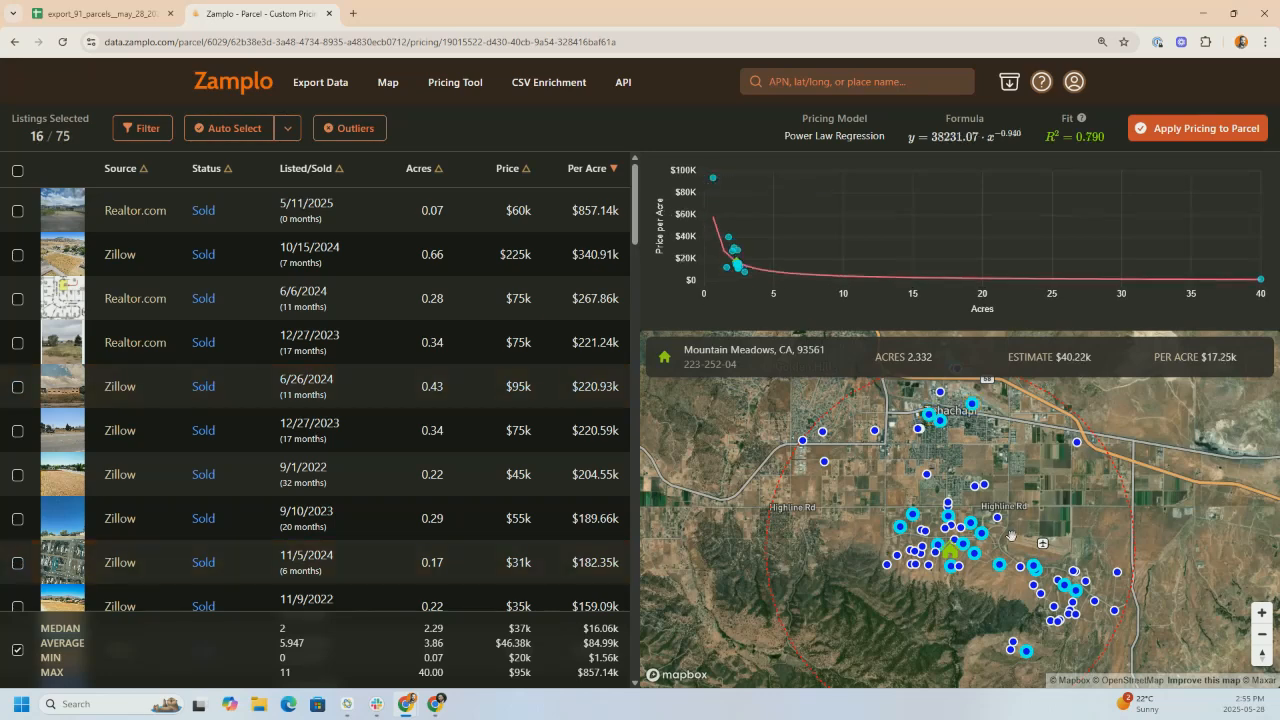
Apply the custom pricing to the parcel and open its full parcel report at the Custom Pricing section
left_click(1198, 128)
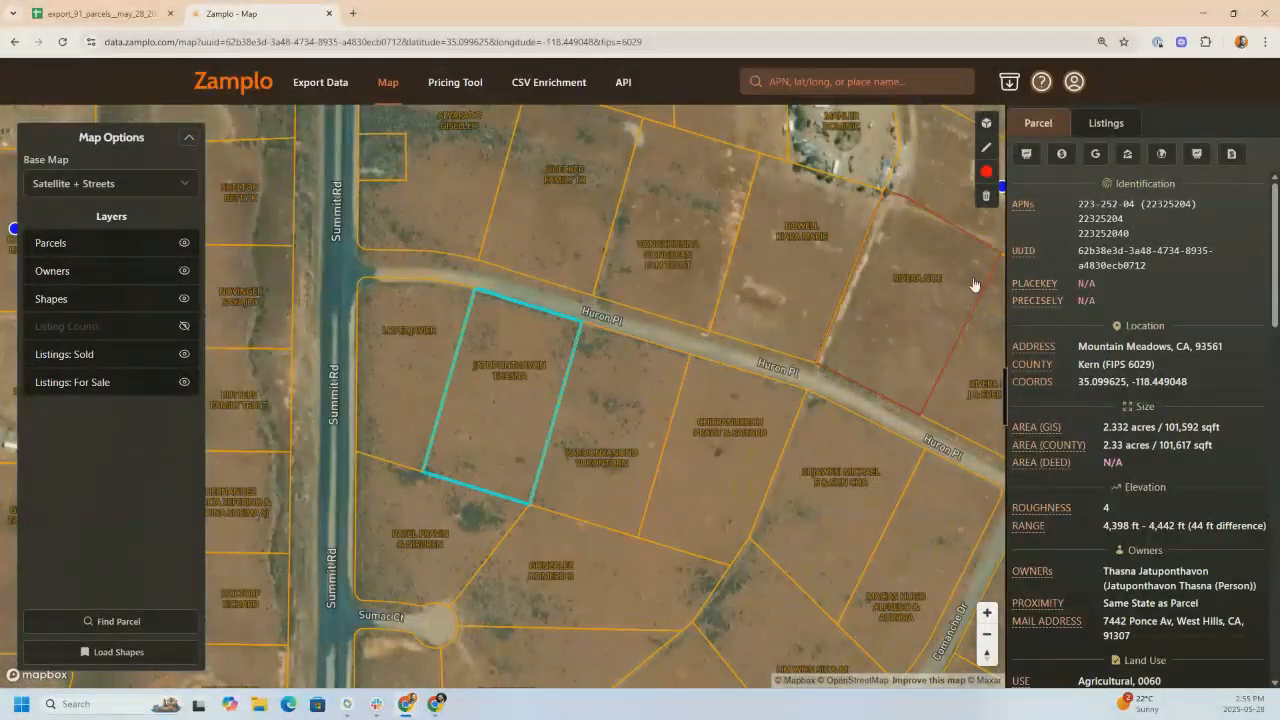
left_click(1026, 153)
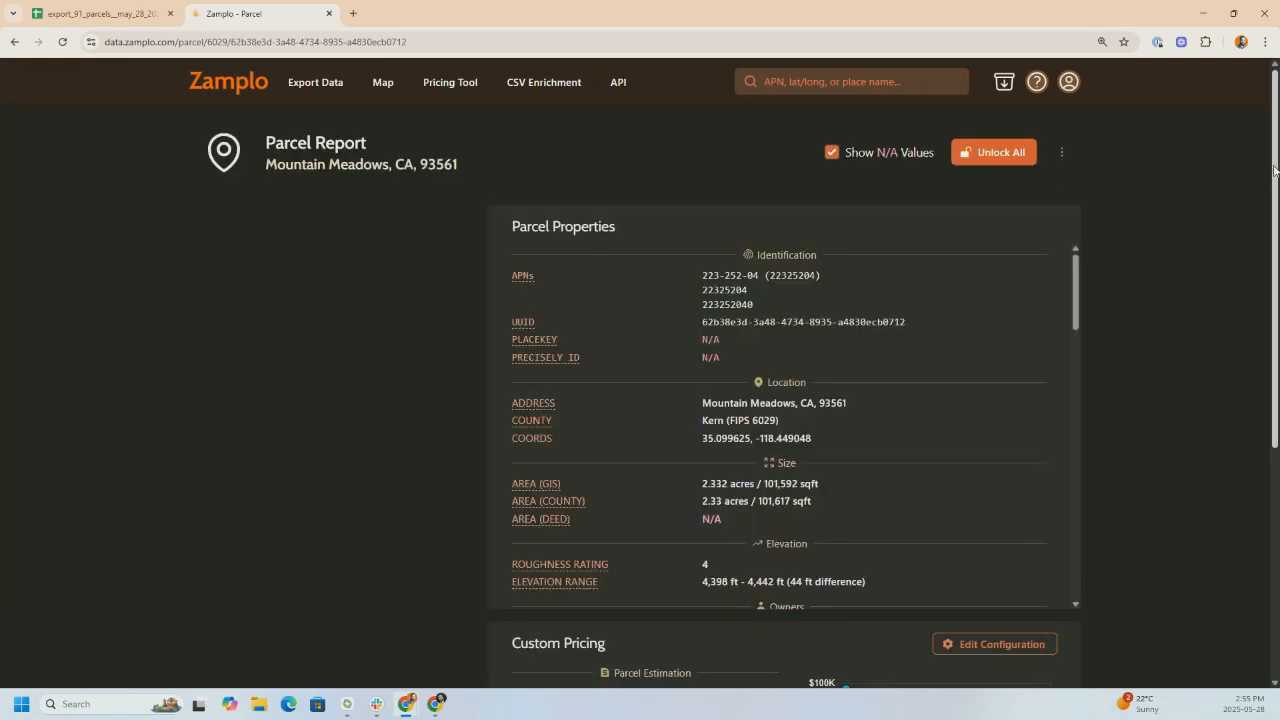
scroll(1275, 167, "down", 3)
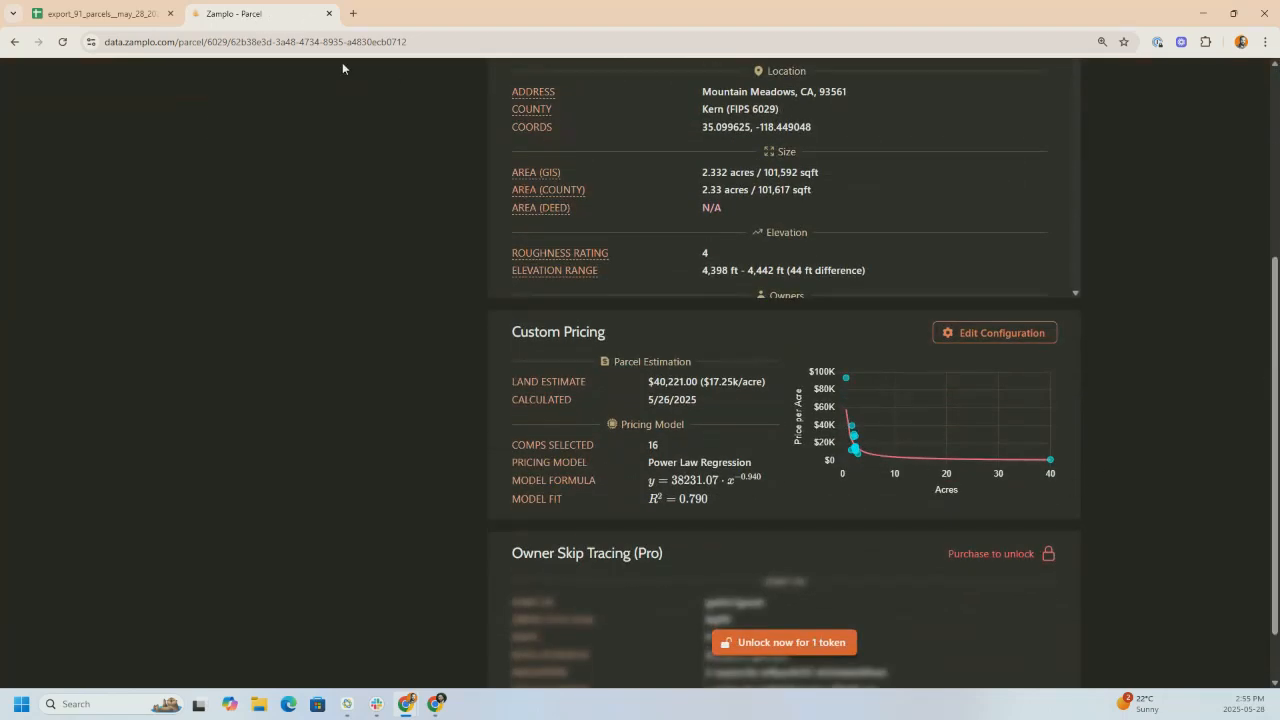